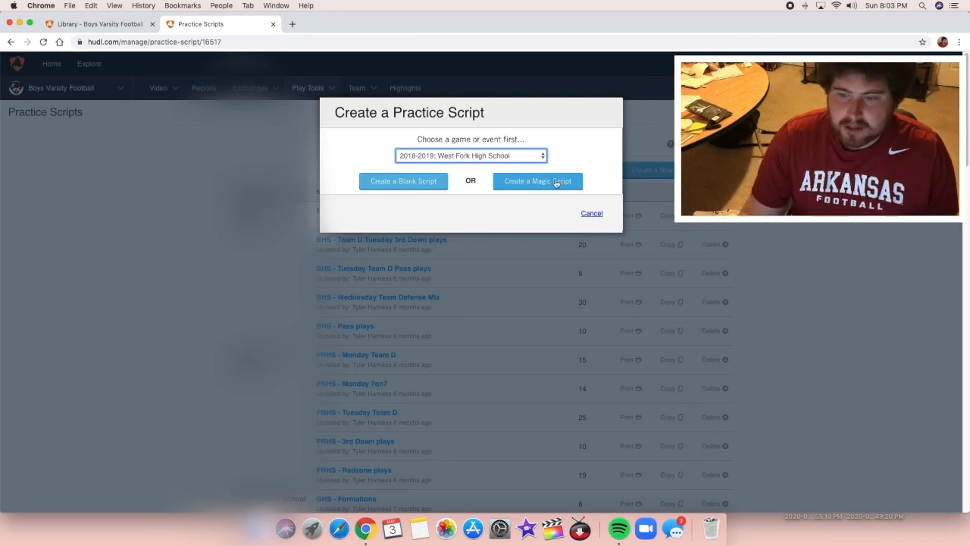
# Step: Start a magic script for the 2018-2019 West Fork High School game and set its play type to Mix
pyautogui.click(539, 186)
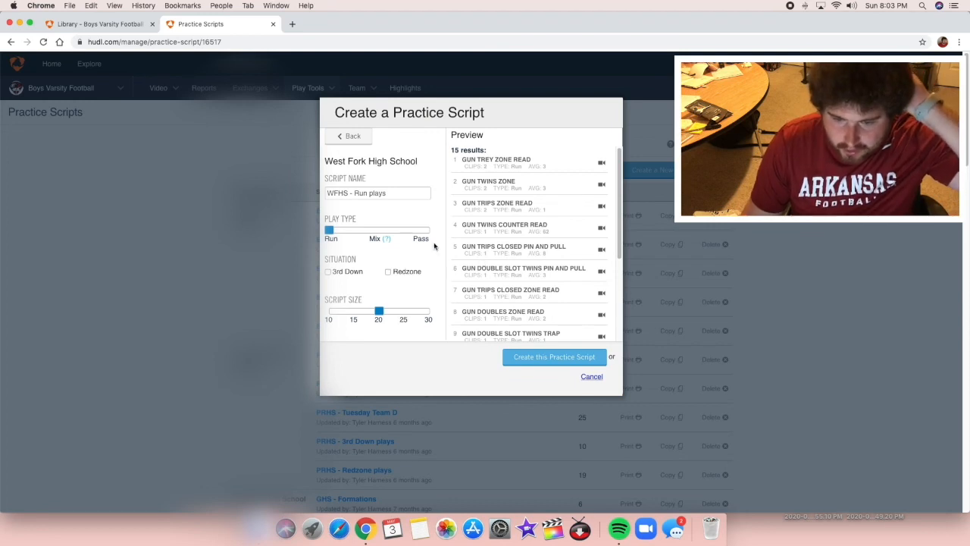
pyautogui.click(409, 195)
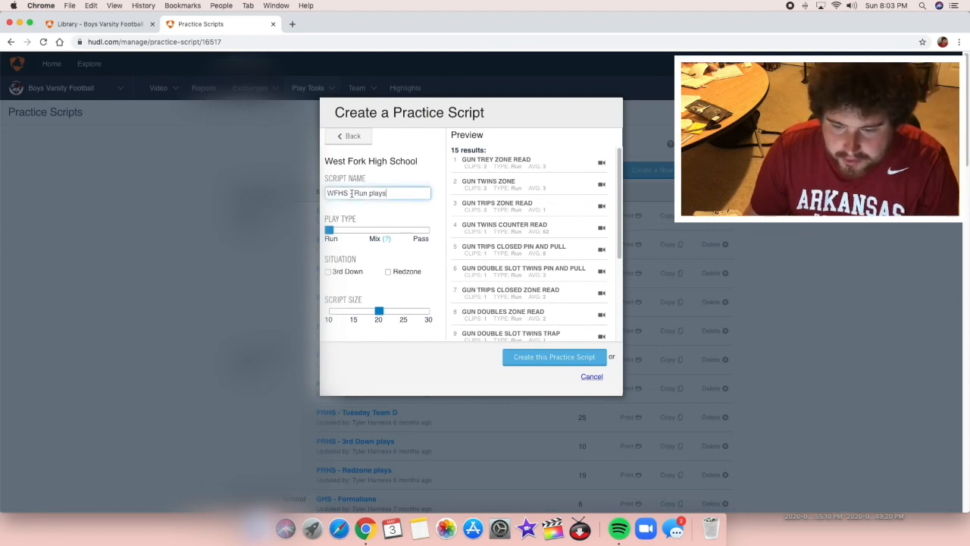
pyautogui.click(379, 232)
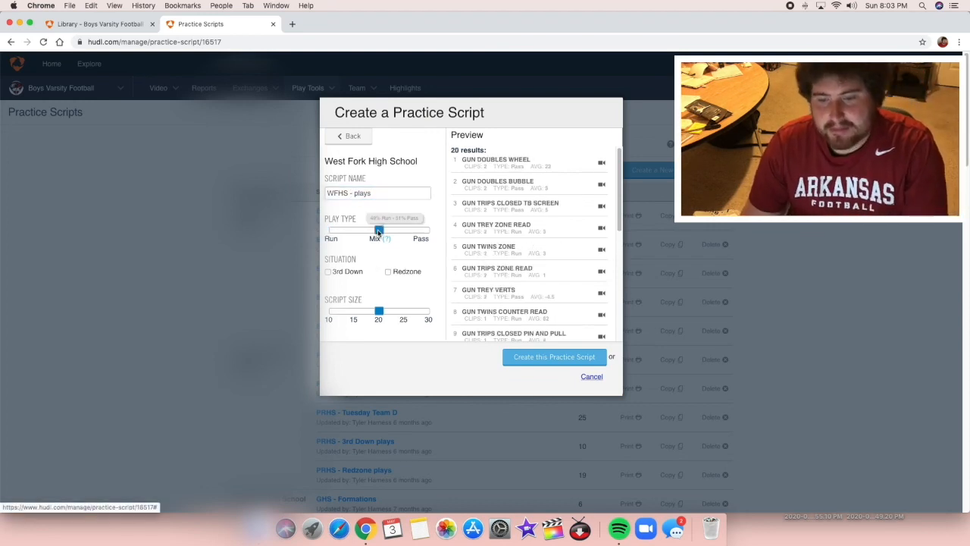
pyautogui.moveTo(379, 231); pyautogui.dragTo(429, 231)
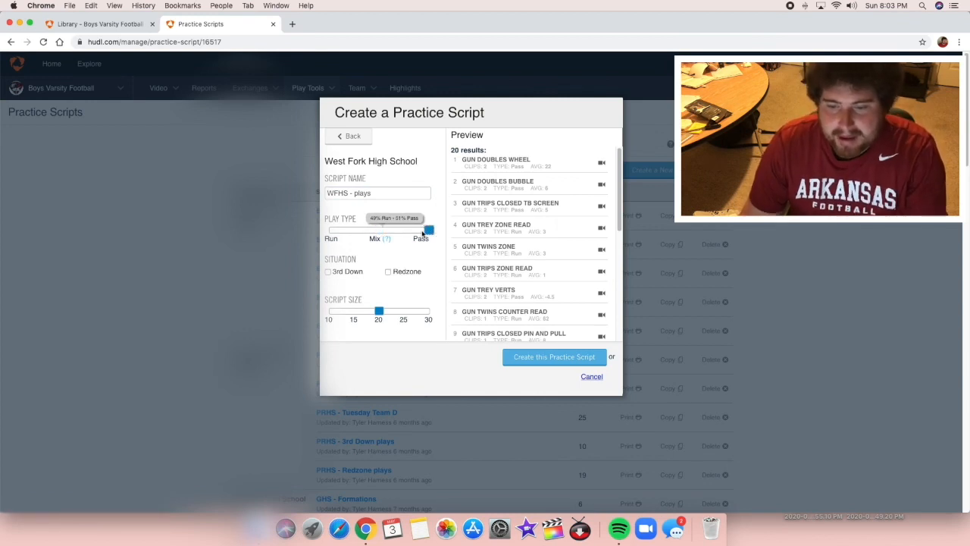
pyautogui.click(379, 231)
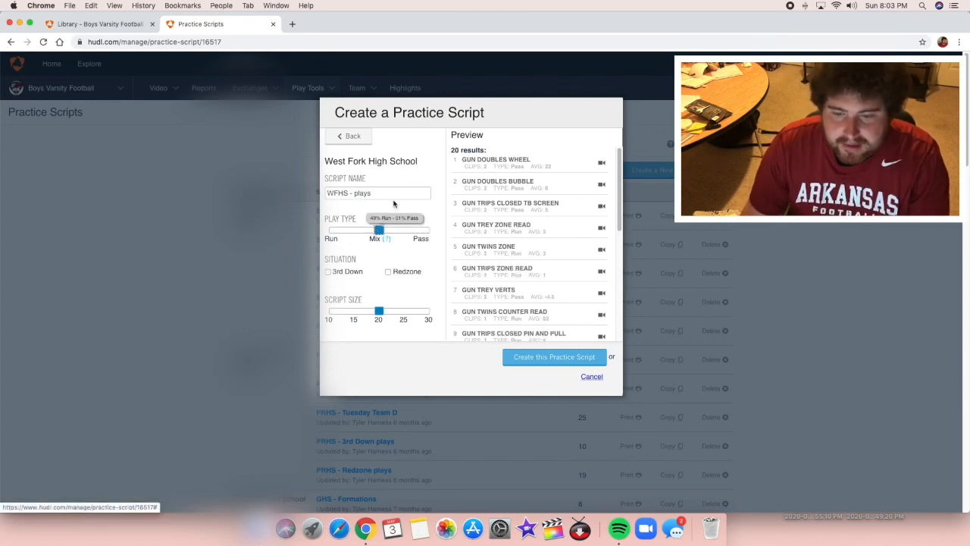
pyautogui.scroll(-5, 525, 285)
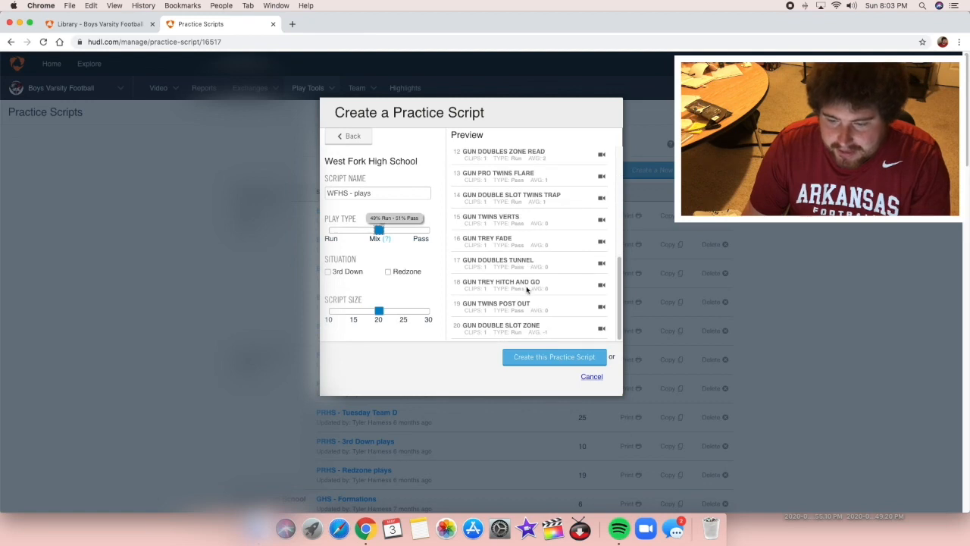
pyautogui.scroll(5, 523, 288)
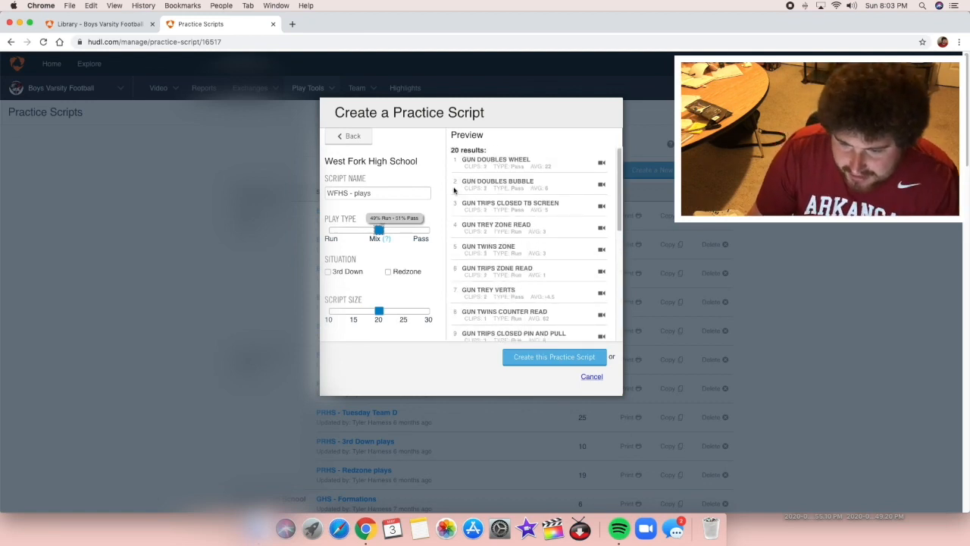
# Step: Preview the script with run plays only, and return the play type to Mix
pyautogui.moveTo(379, 230); pyautogui.dragTo(329, 231)
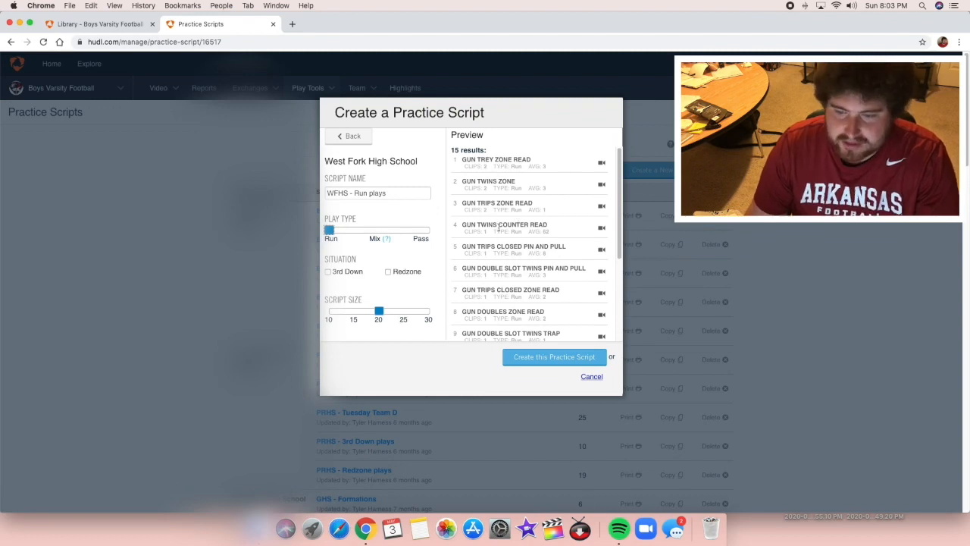
pyautogui.scroll(-5, 529, 239)
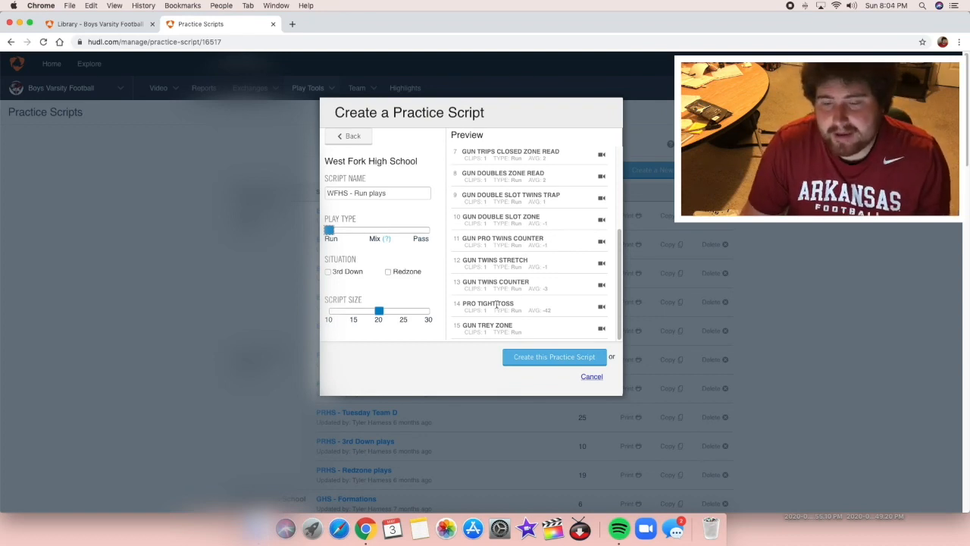
pyautogui.scroll(5, 492, 301)
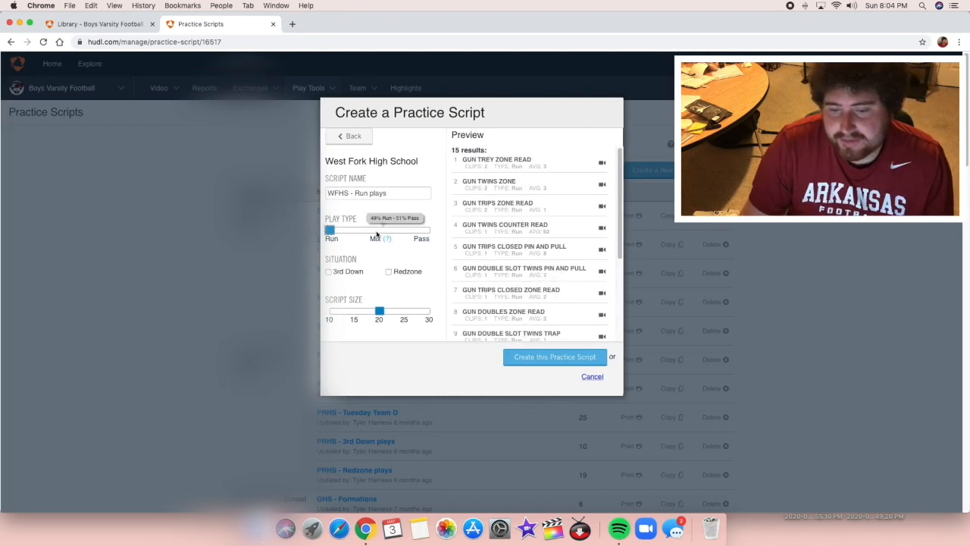
pyautogui.click(377, 231)
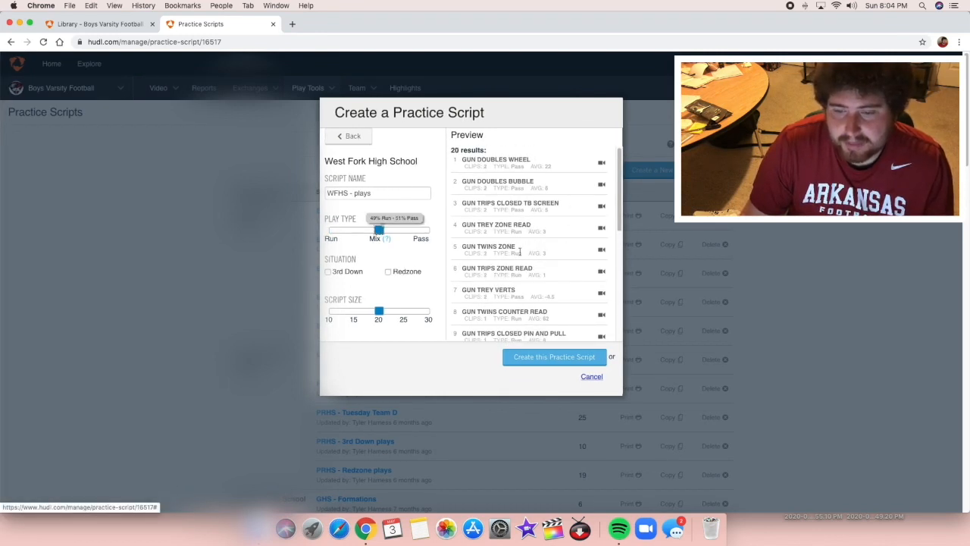
pyautogui.scroll(-5, 525, 288)
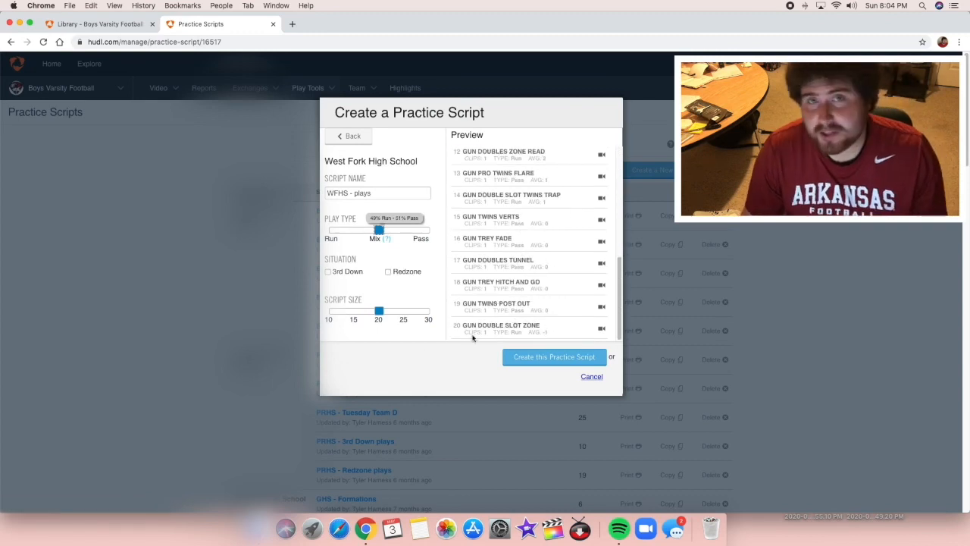
# Step: Try a script size of 30 and preview it with mixed plays and with pass plays only
pyautogui.click(428, 317)
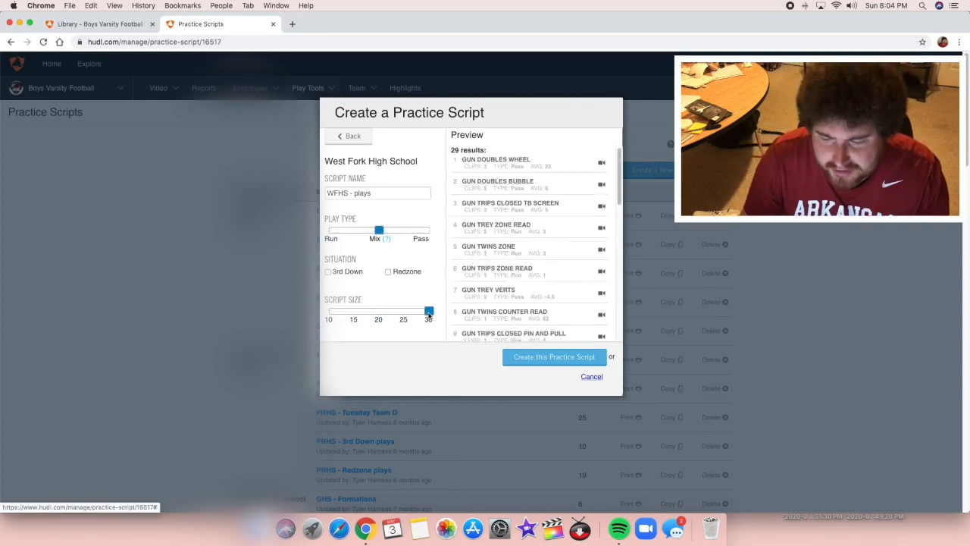
pyautogui.scroll(-8, 493, 302)
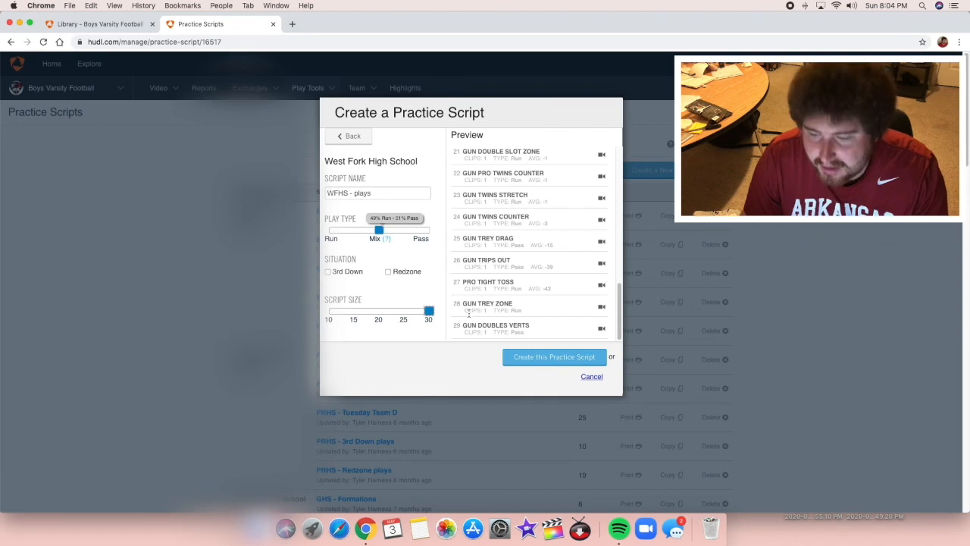
pyautogui.click(421, 232)
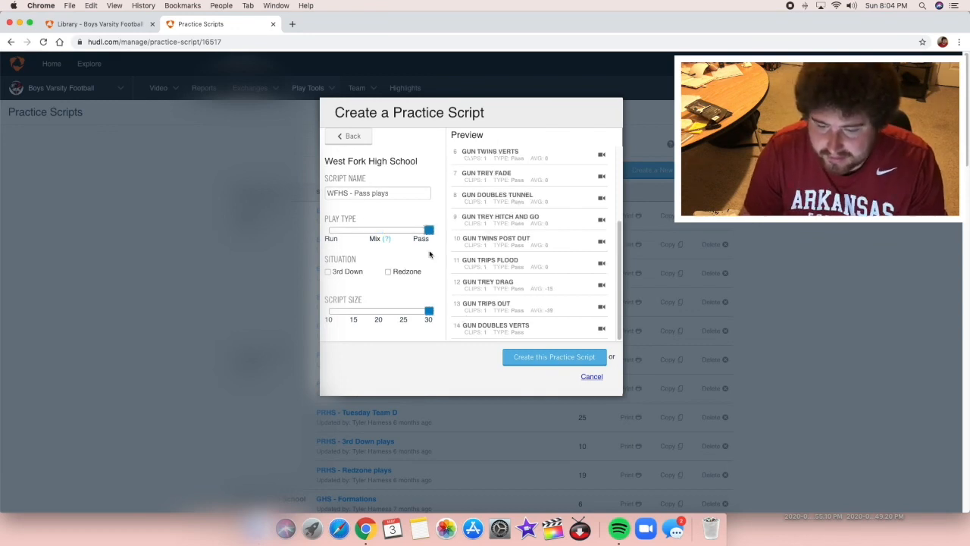
pyautogui.click(379, 232)
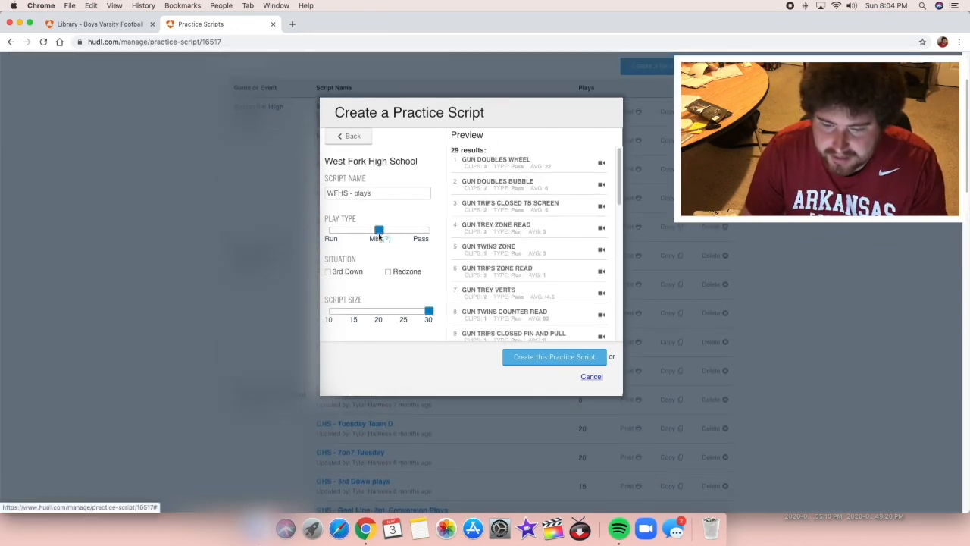
pyautogui.scroll(-6, 539, 288)
pyautogui.scroll(1, 396, 278)
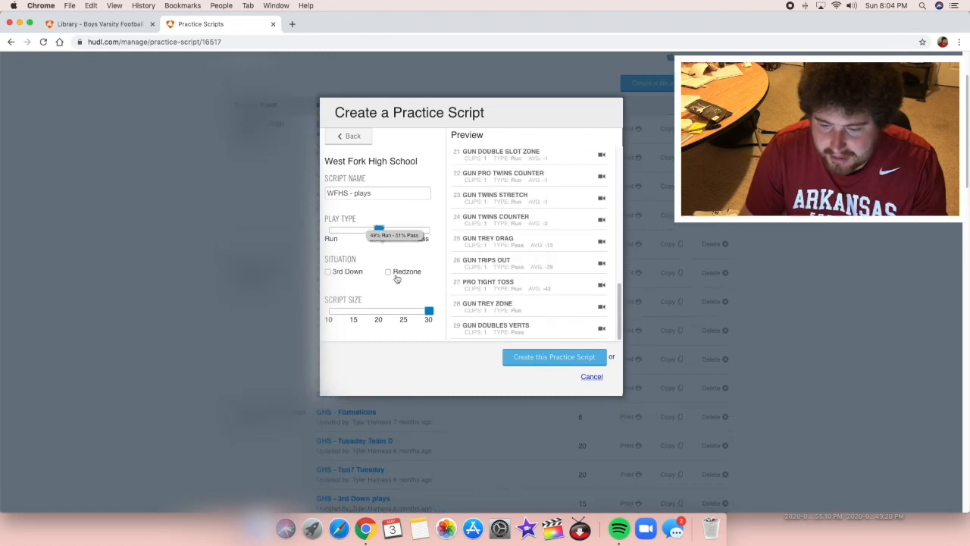
# Step: Set the script size to 15 and the play type to Mix
pyautogui.click(331, 232)
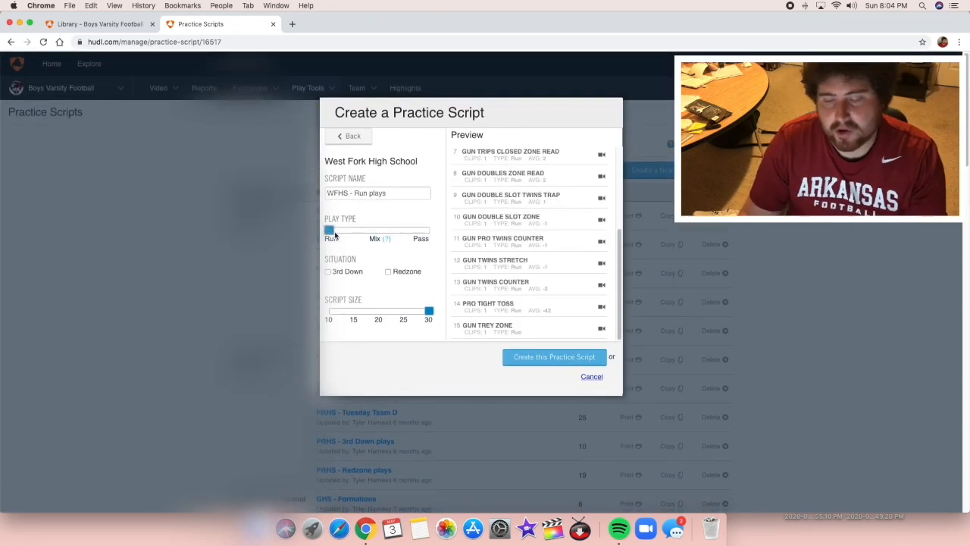
pyautogui.moveTo(429, 311); pyautogui.dragTo(353, 317)
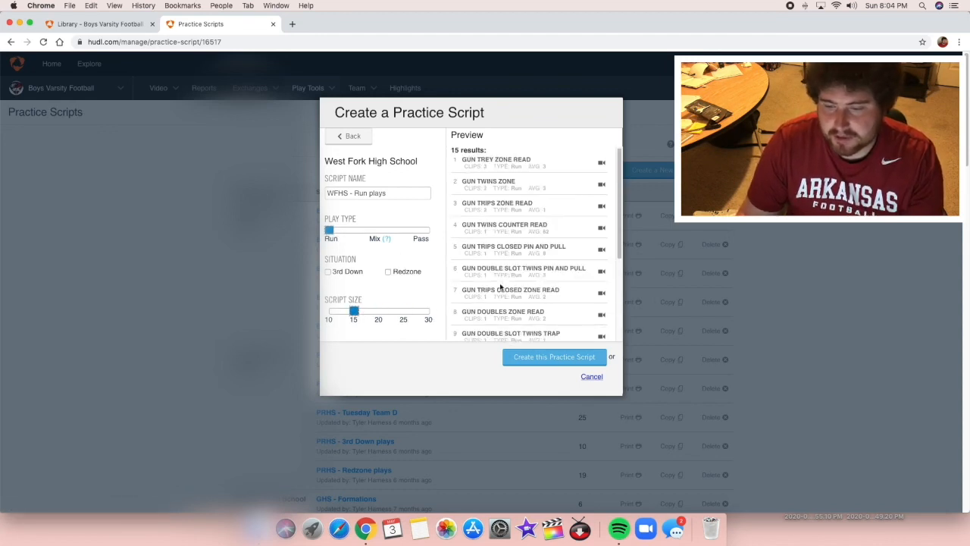
pyautogui.click(376, 232)
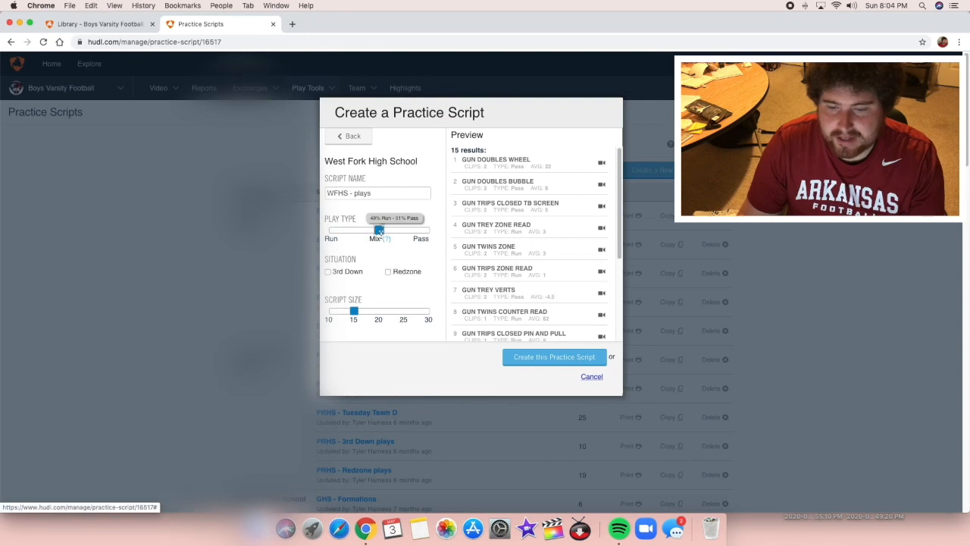
# Step: Name the script "Tuesday Team D" and review its previewed plays
pyautogui.moveTo(378, 191); pyautogui.dragTo(317, 191)
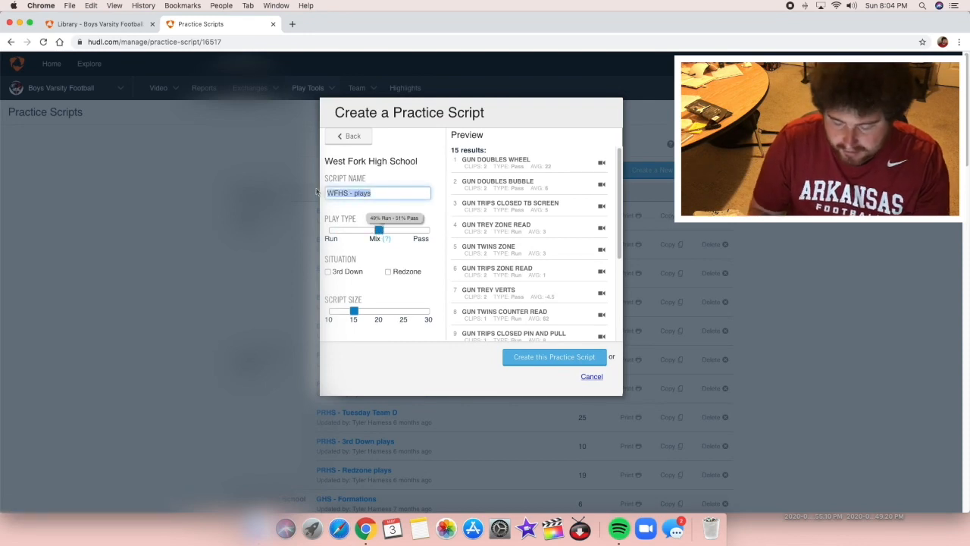
pyautogui.press('BackSpace')
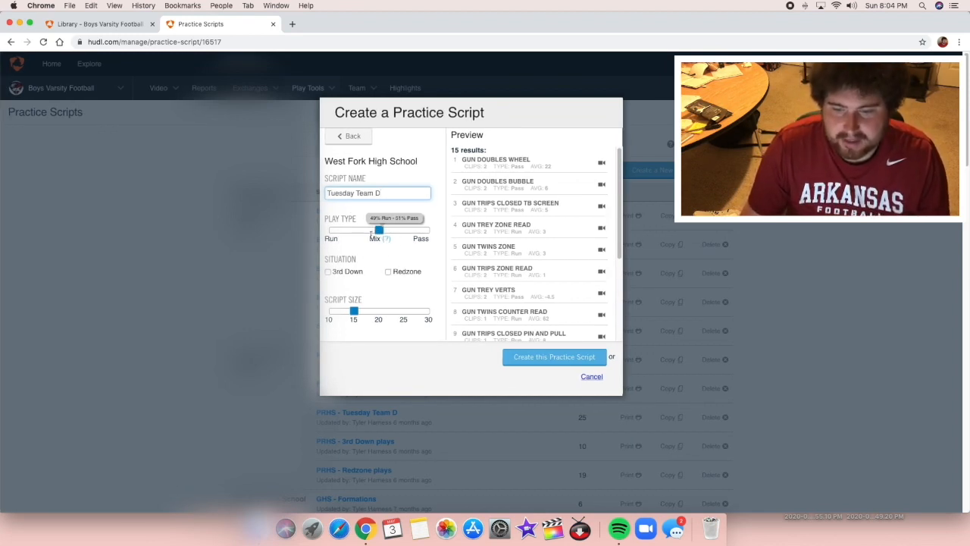
pyautogui.scroll(-5, 497, 234)
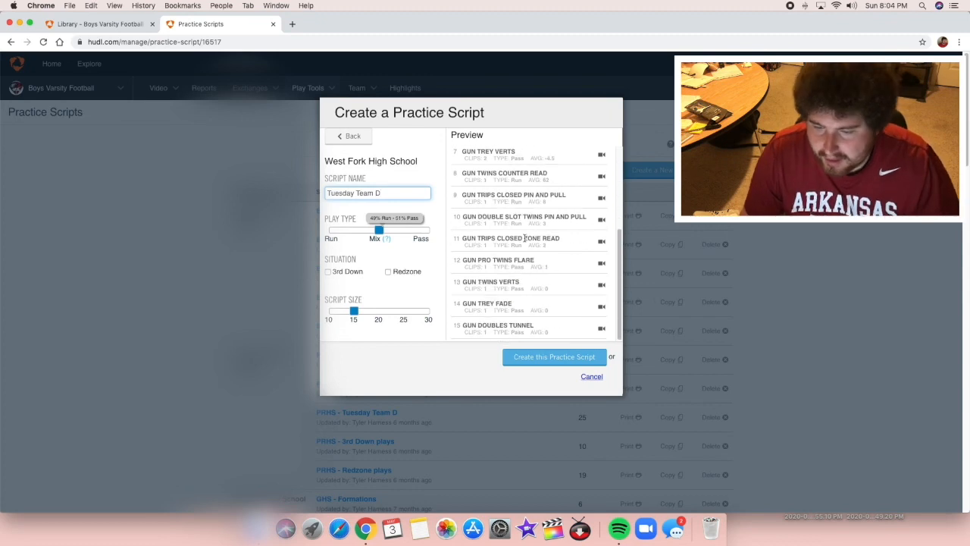
pyautogui.scroll(5, 531, 318)
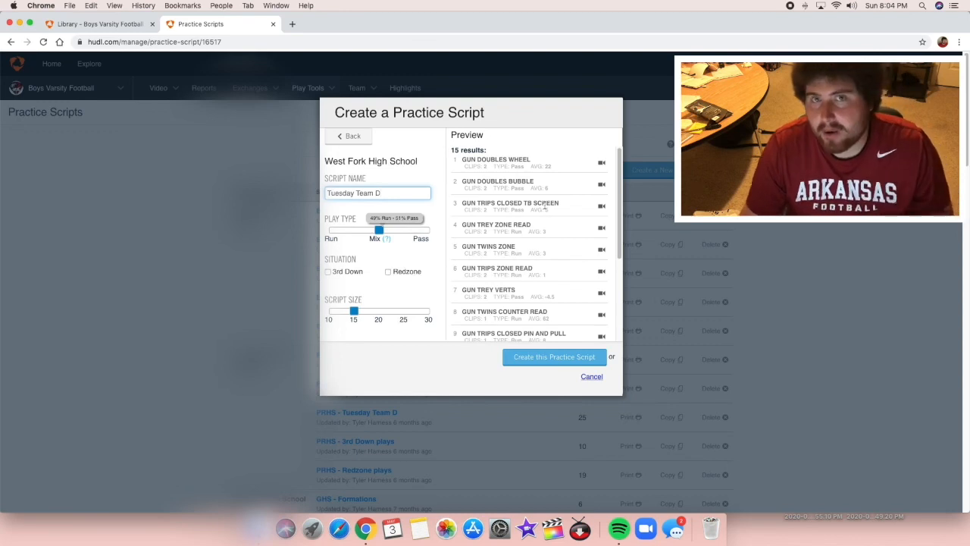
# Step: Preview the 3rd Down situation with run, pass and mixed plays, and clear the 3rd Down filter
pyautogui.click(329, 273)
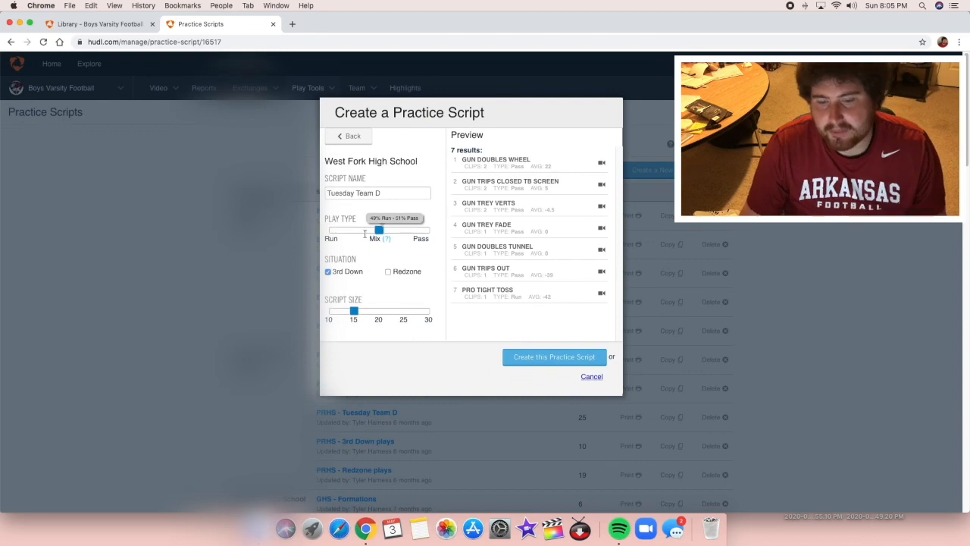
pyautogui.click(340, 233)
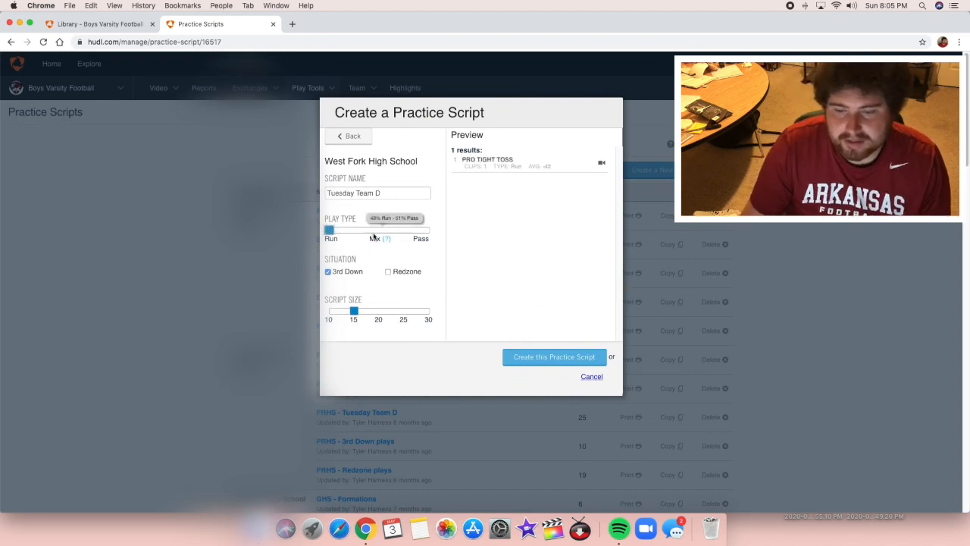
pyautogui.click(417, 235)
pyautogui.click(373, 232)
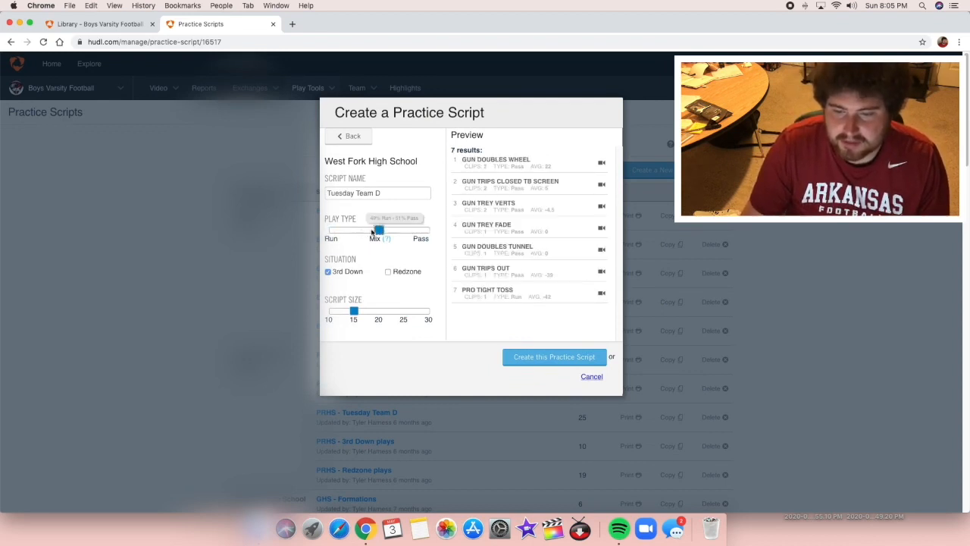
pyautogui.click(334, 233)
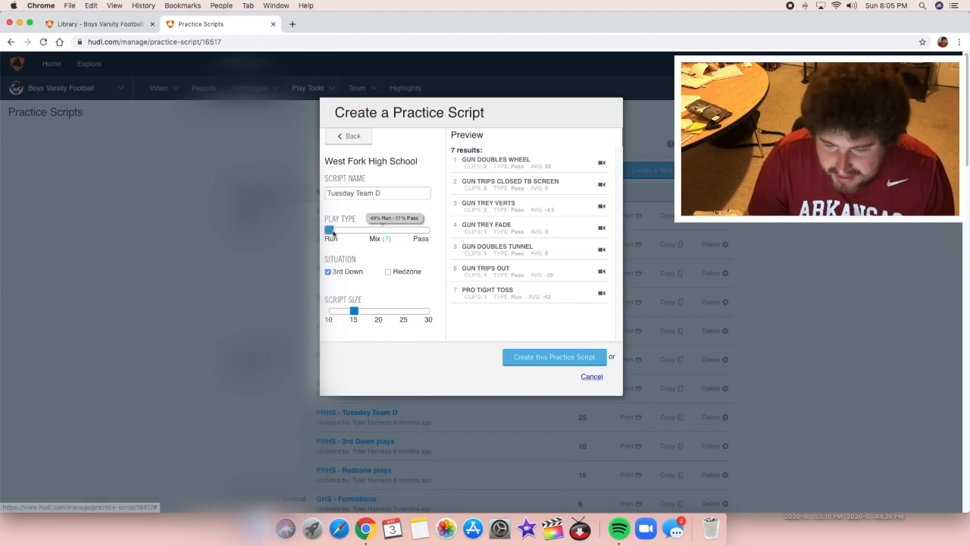
pyautogui.click(429, 233)
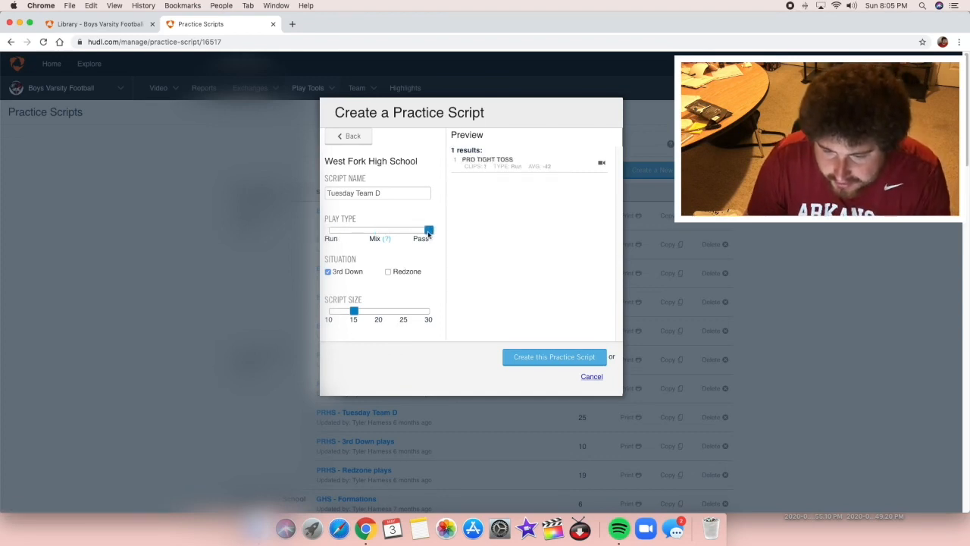
pyautogui.click(379, 233)
pyautogui.click(329, 272)
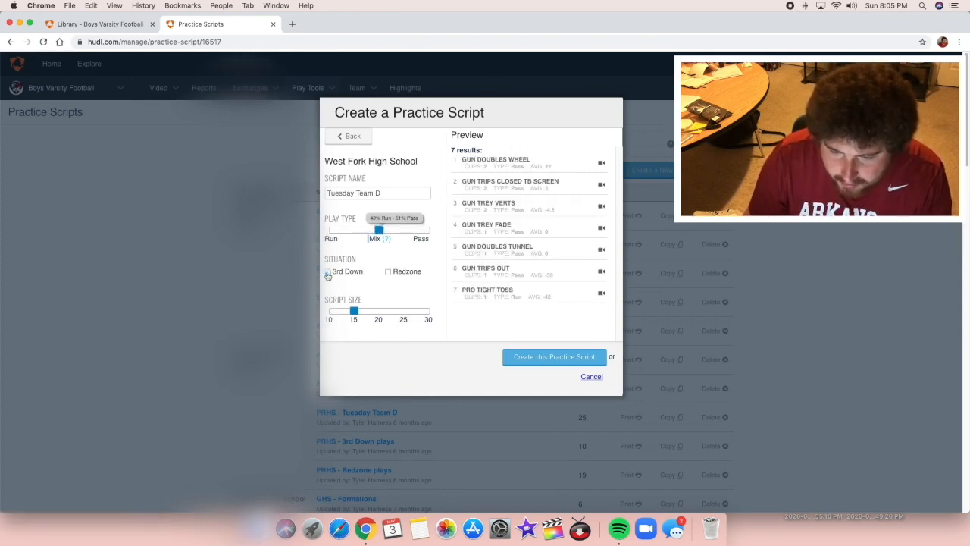
# Step: Preview the mixed plays for the Redzone situation and clear the Redzone filter
pyautogui.click(391, 274)
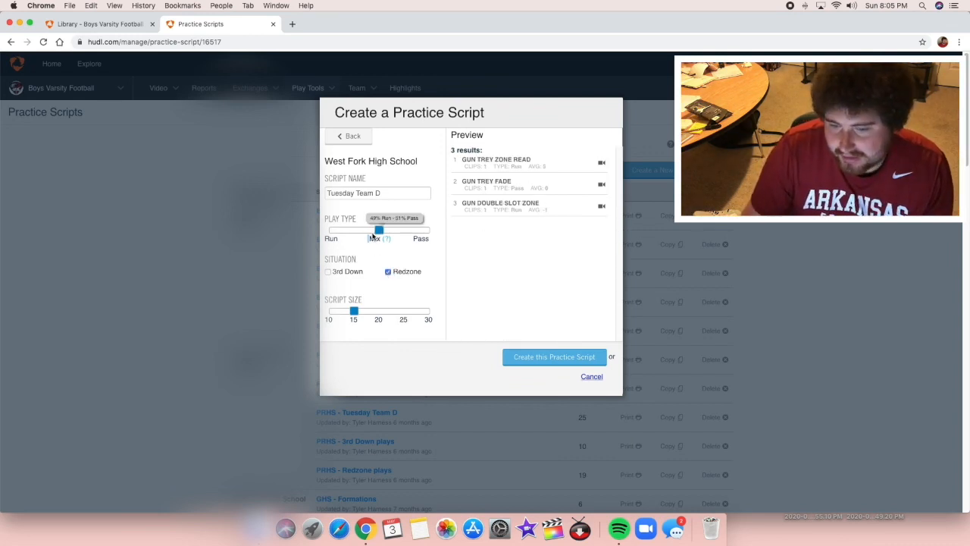
pyautogui.scroll(-1, 375, 237)
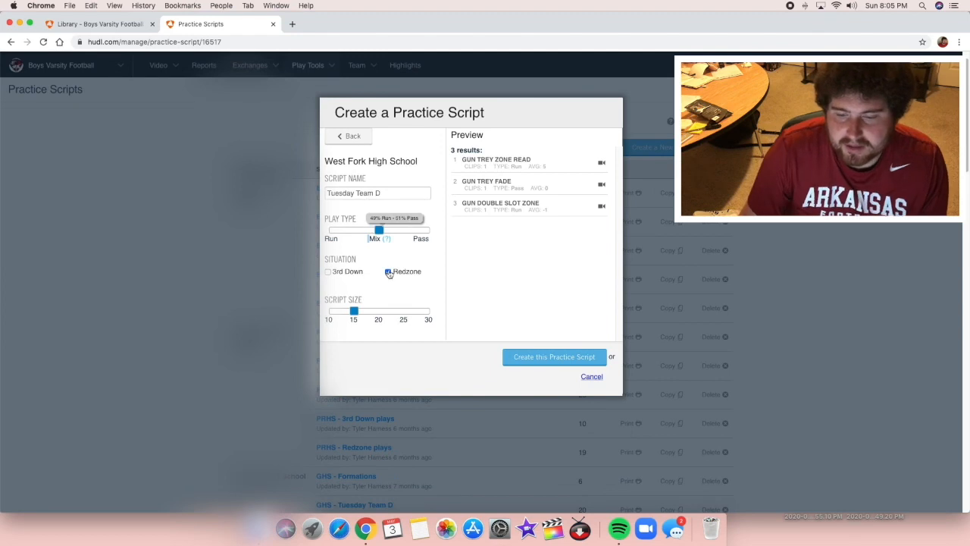
pyautogui.click(388, 272)
# Step: Check the previewed play list through to its end and create the practice script
pyautogui.scroll(-1, 376, 353)
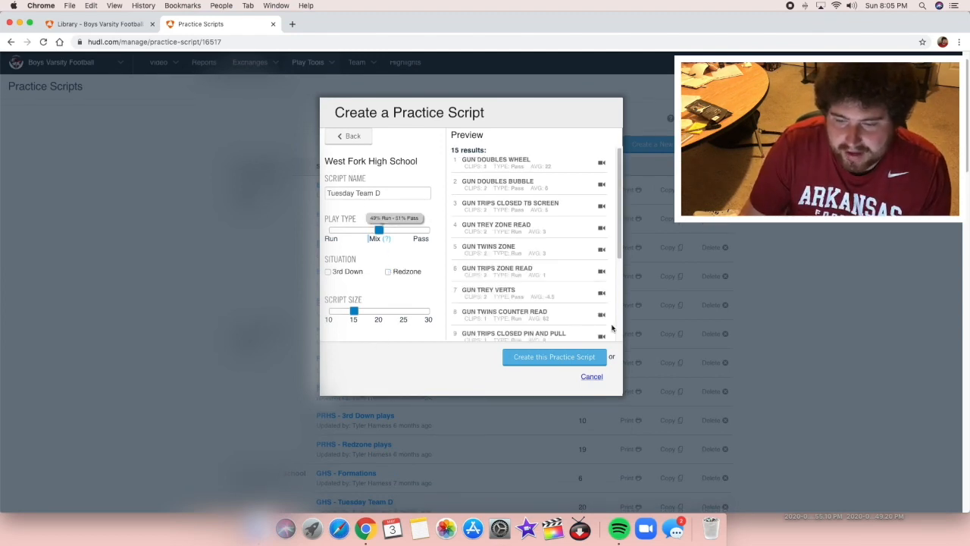
pyautogui.scroll(-3, 569, 318)
pyautogui.scroll(3, 557, 311)
pyautogui.scroll(-3, 556, 307)
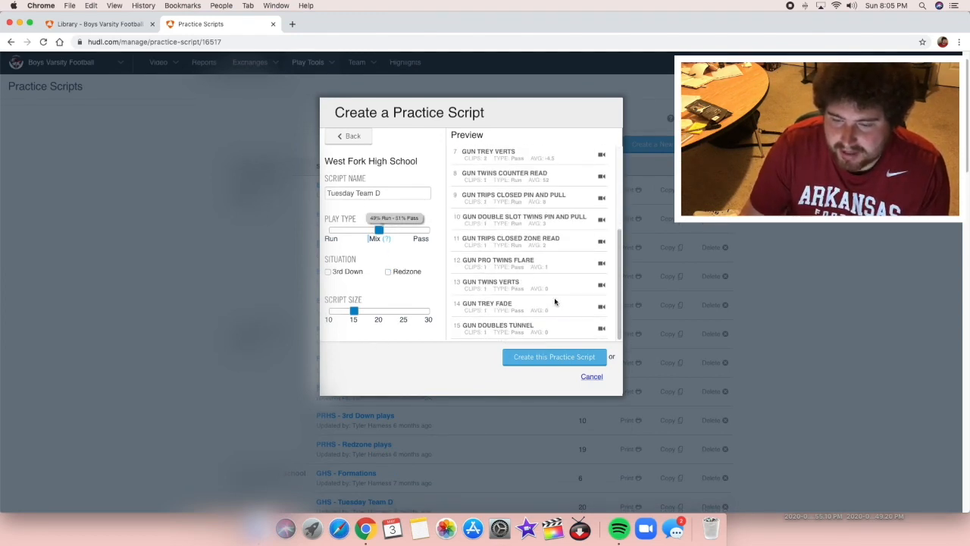
pyautogui.scroll(-1, 550, 349)
pyautogui.click(546, 357)
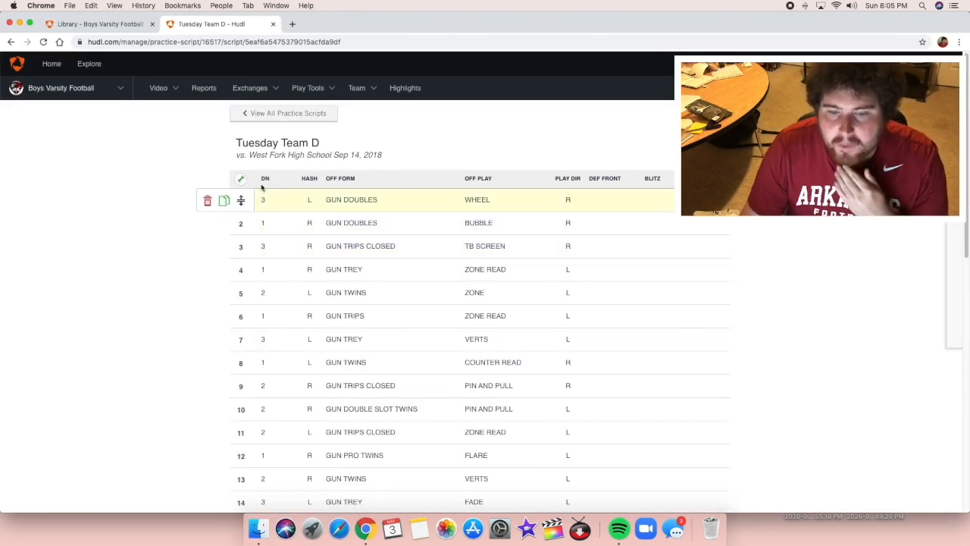
# Step: Look over the down, hash, formation, play and direction columns of the new Tuesday Team D script
pyautogui.scroll(-2, 381, 232)
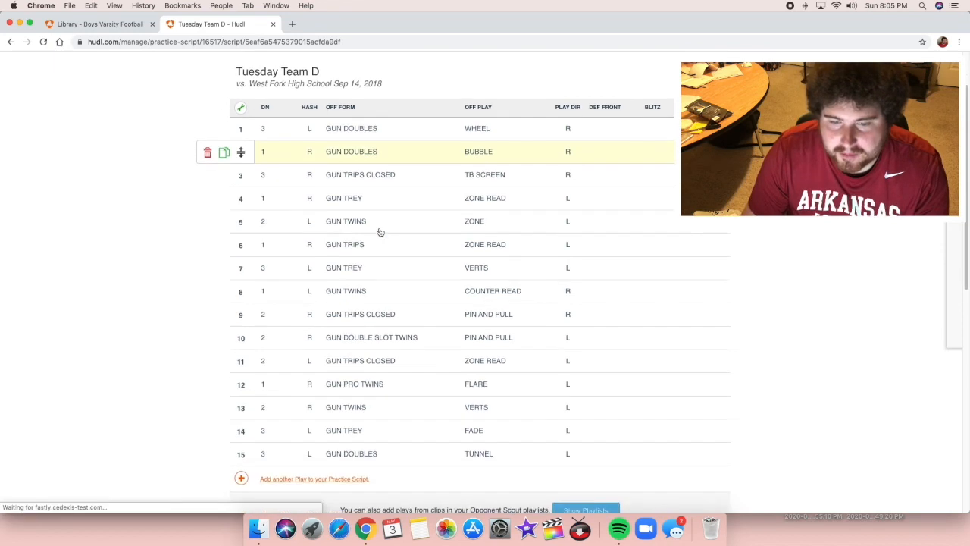
pyautogui.scroll(1, 381, 233)
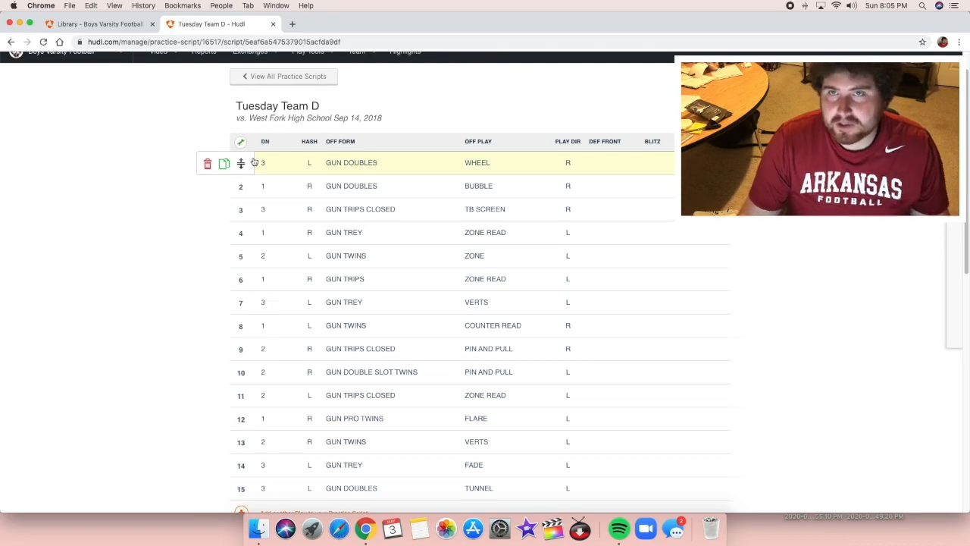
pyautogui.scroll(-5, 324, 243)
pyautogui.scroll(4, 322, 241)
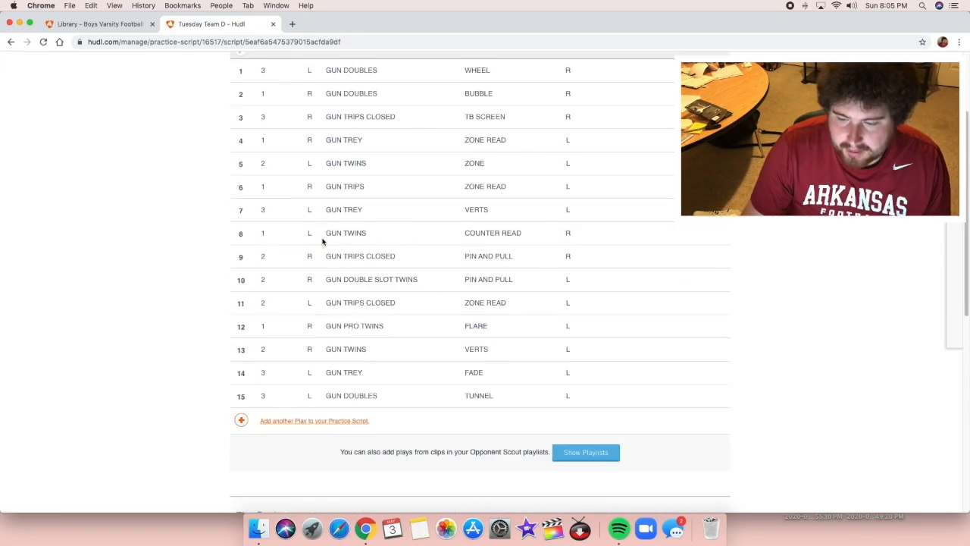
pyautogui.scroll(3, 322, 241)
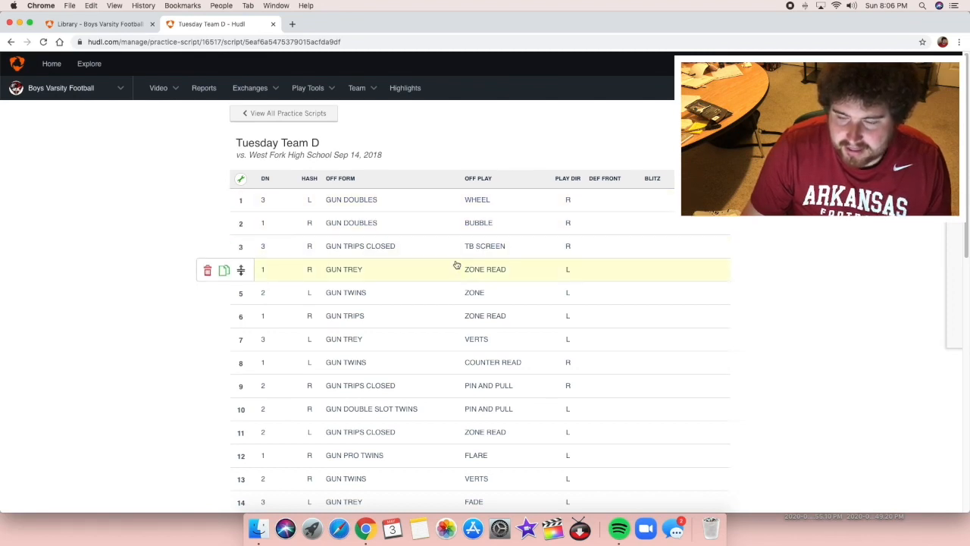
pyautogui.scroll(-1, 554, 228)
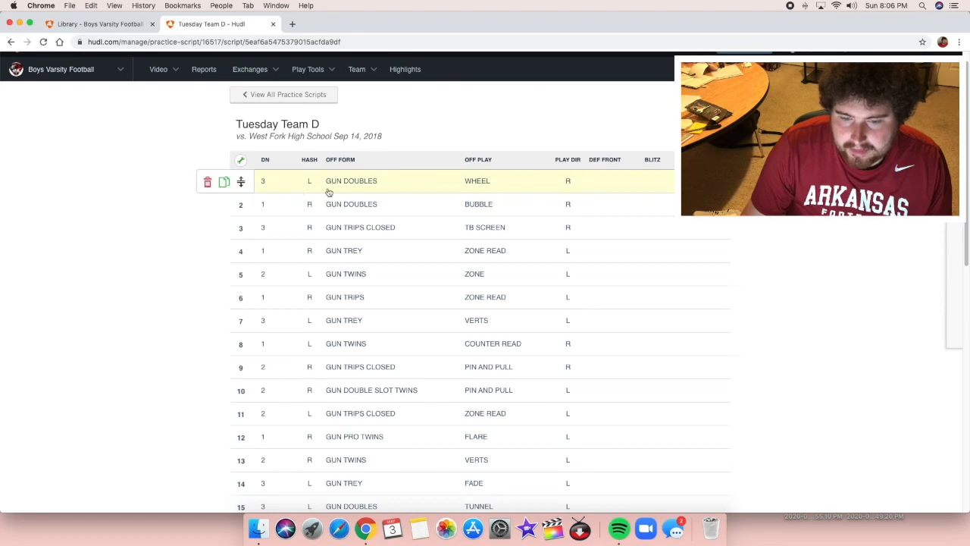
pyautogui.scroll(-5, 329, 191)
pyautogui.scroll(5, 314, 251)
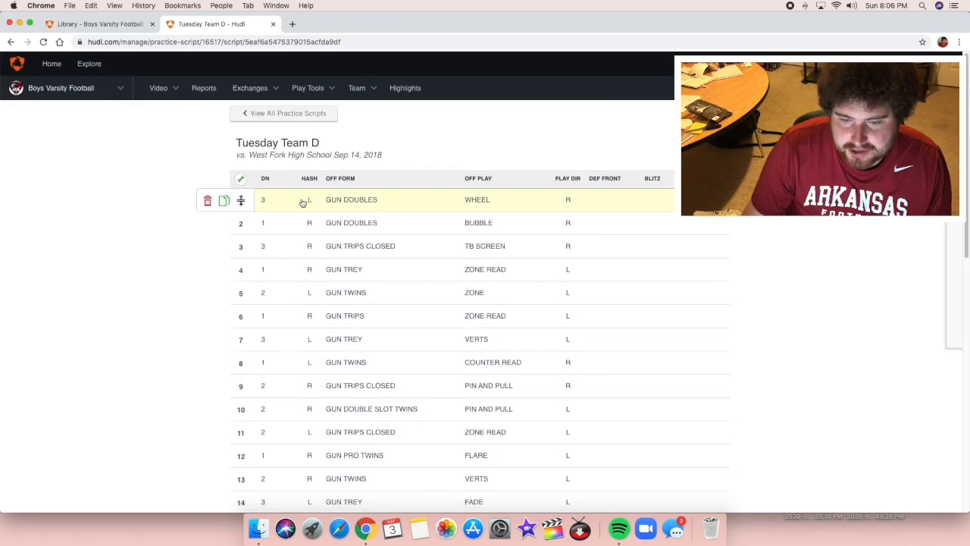
# Step: Examine the play cards below the play list and compare them with the scripted plays
pyautogui.scroll(-9, 304, 202)
pyautogui.scroll(-6, 352, 212)
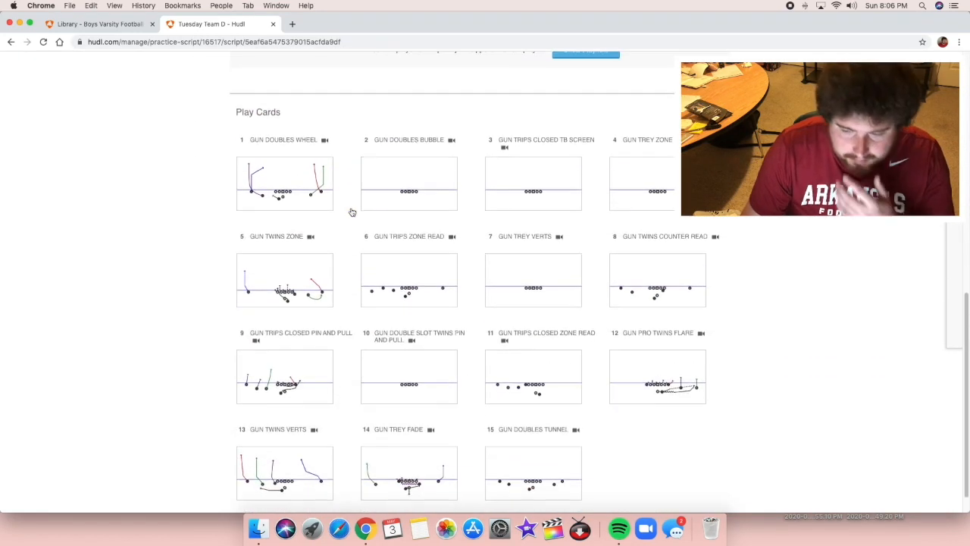
pyautogui.scroll(2, 350, 211)
pyautogui.scroll(12, 351, 212)
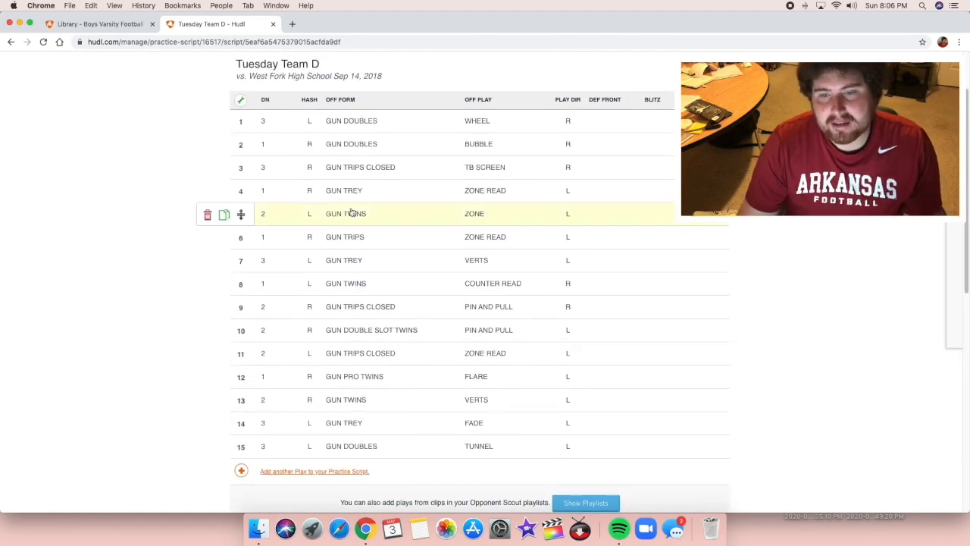
pyautogui.scroll(1, 352, 212)
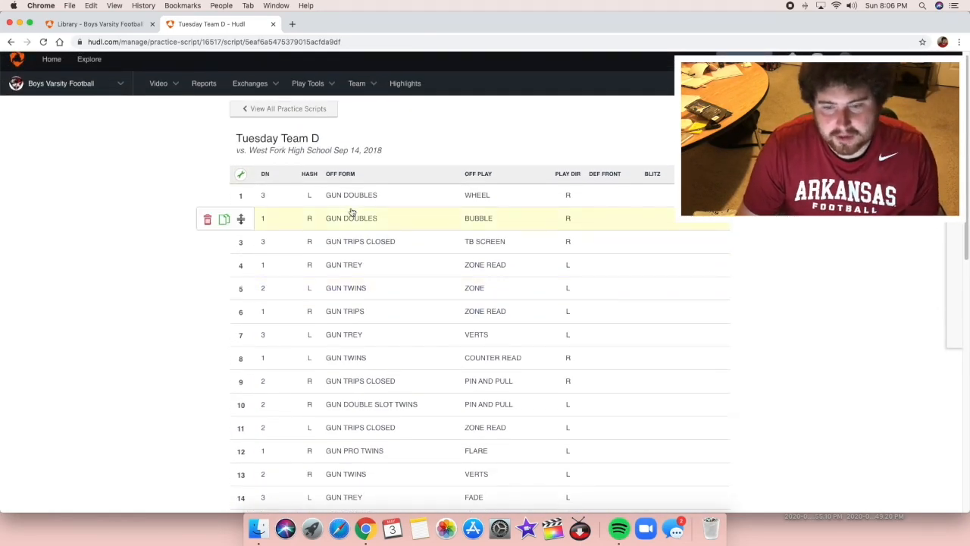
pyautogui.scroll(-4, 352, 212)
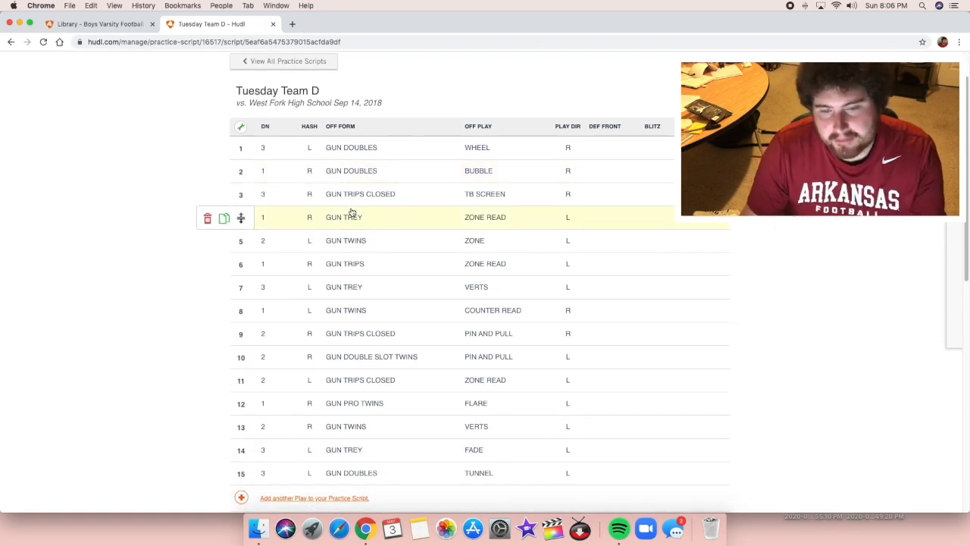
pyautogui.scroll(-15, 351, 212)
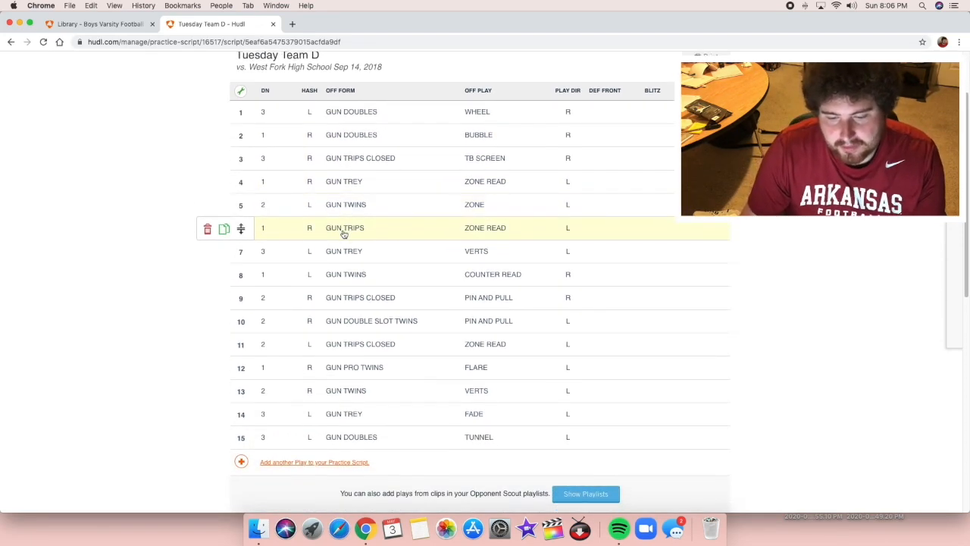
pyautogui.scroll(-11, 343, 235)
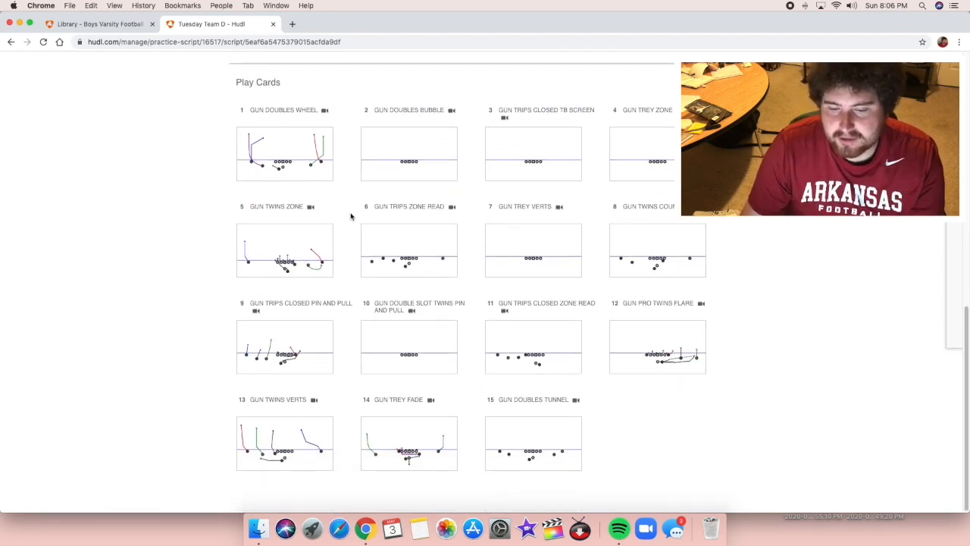
pyautogui.scroll(20, 351, 216)
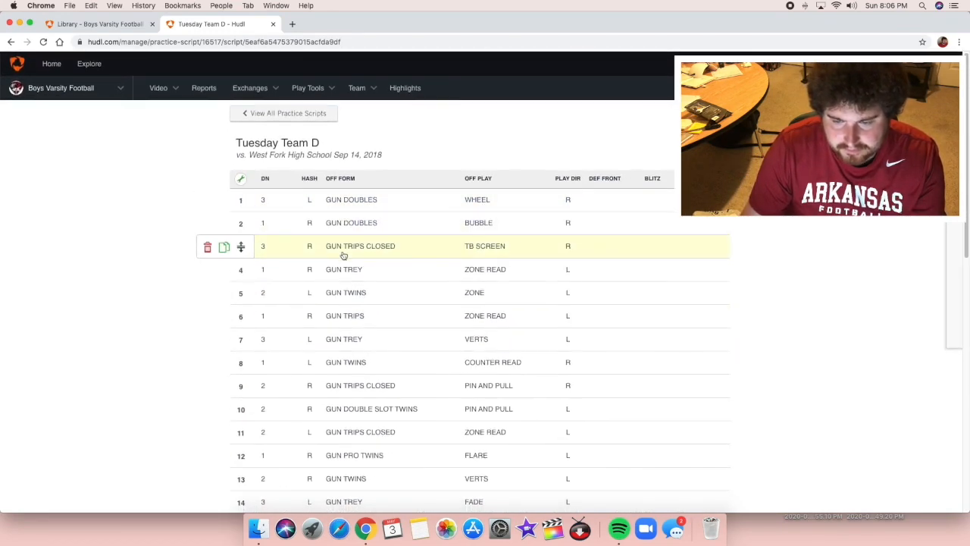
# Step: Read the scripted plays again from play 1 through play 15
pyautogui.scroll(-10, 340, 237)
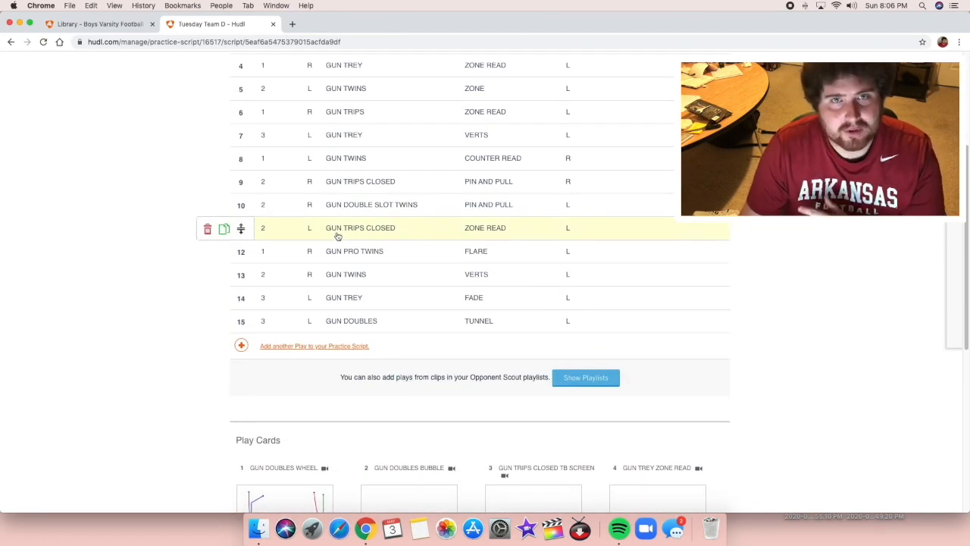
pyautogui.scroll(1, 354, 264)
pyautogui.scroll(5, 354, 264)
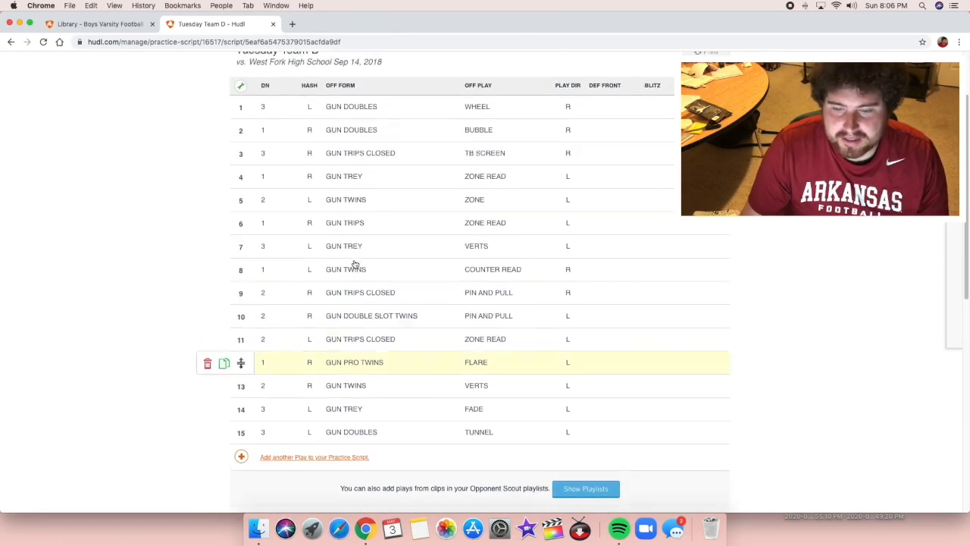
pyautogui.scroll(-5, 355, 264)
pyautogui.scroll(7, 355, 264)
pyautogui.scroll(1, 355, 264)
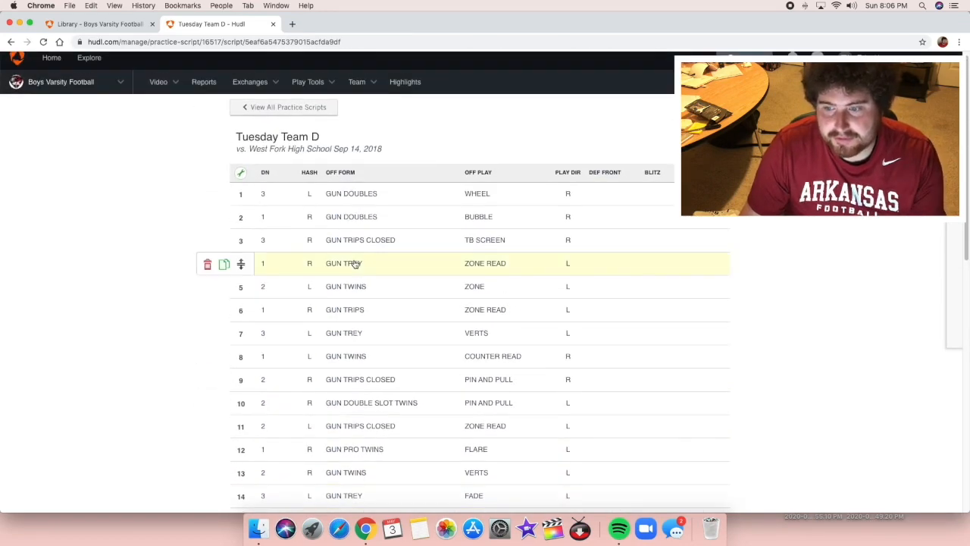
pyautogui.scroll(-4, 355, 264)
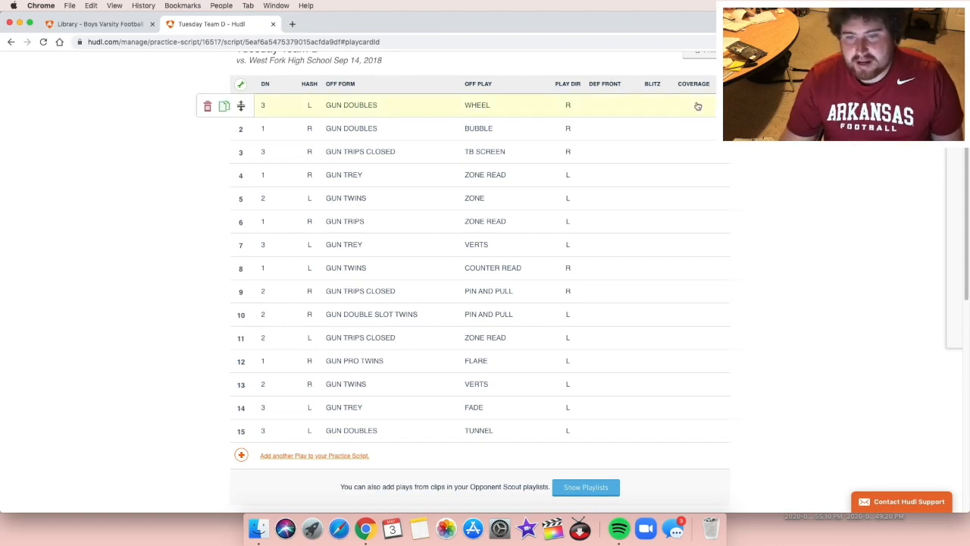
# Step: Enter OVER as the defensive front for play 1 and UNDER for play 2
pyautogui.scroll(1, 610, 106)
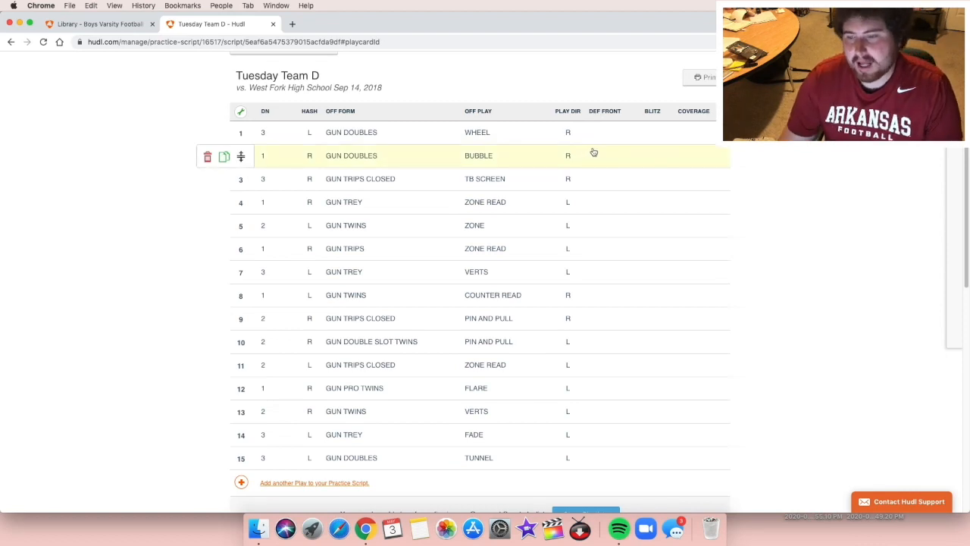
pyautogui.click(606, 132)
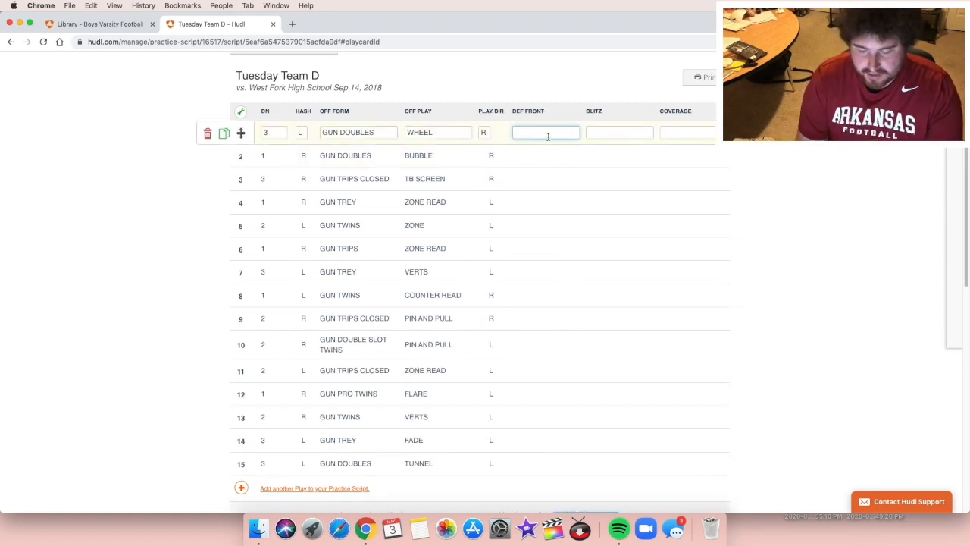
pyautogui.write('OVER')
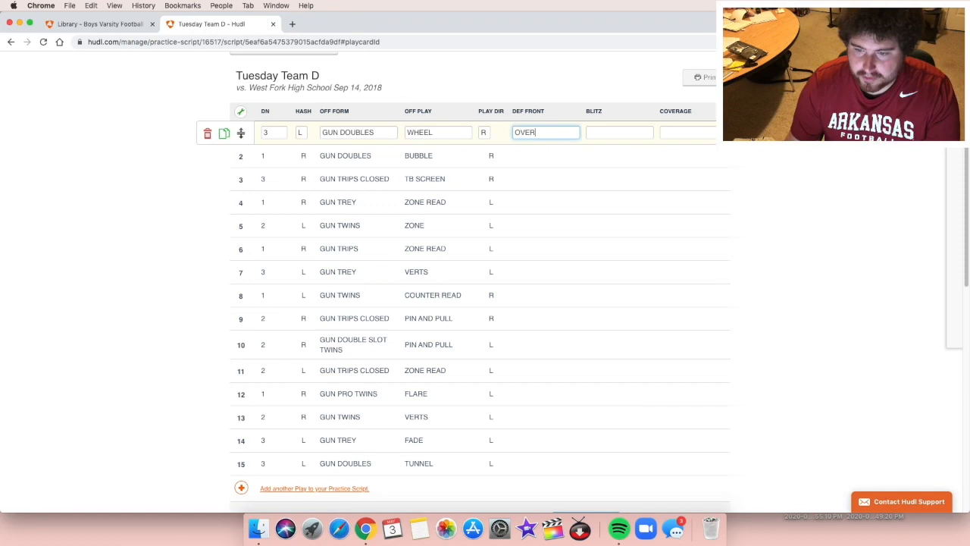
pyautogui.click(548, 155)
pyautogui.write('UNDER')
pyautogui.press('BackSpace')
pyautogui.press('BackSpace')
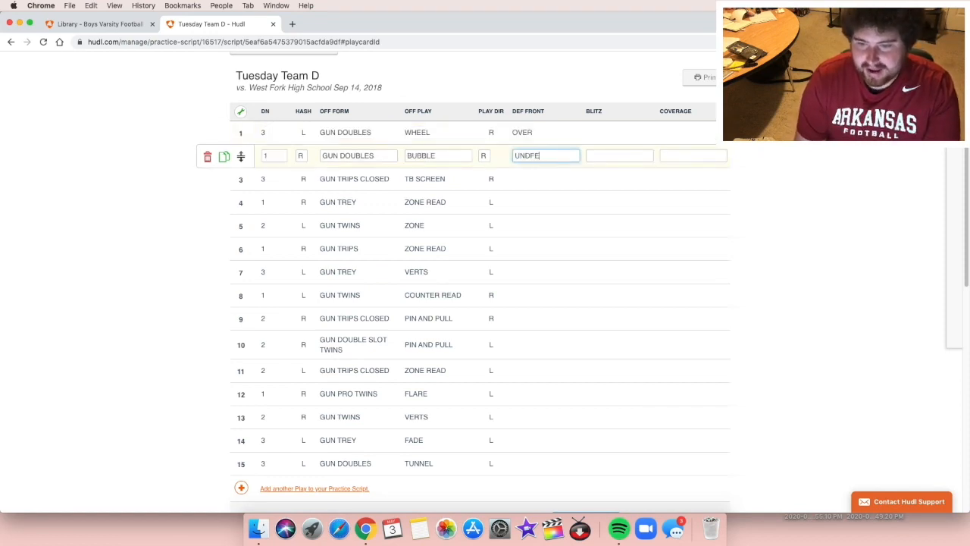
pyautogui.write('ER')
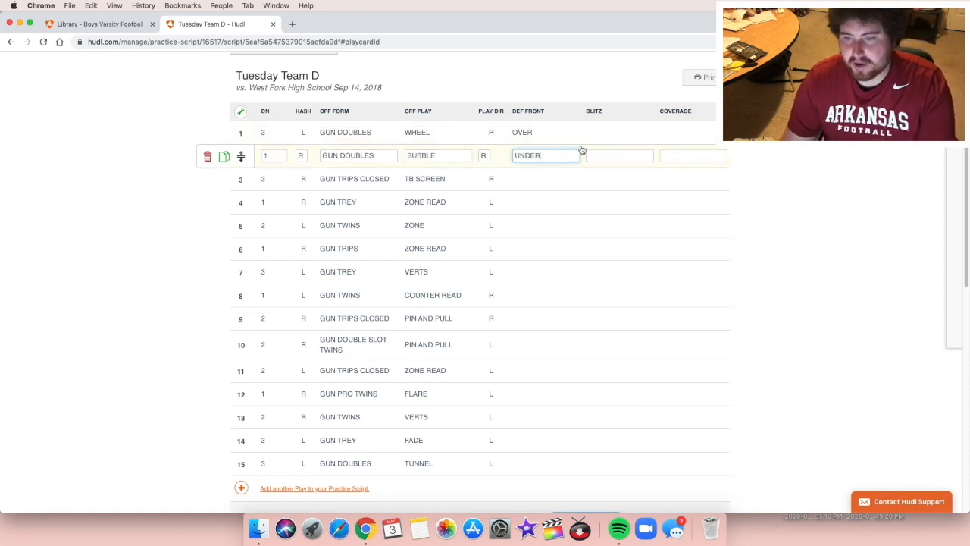
# Step: Clear the defensive front entries of play 2 and play 1
pyautogui.moveTo(565, 156); pyautogui.dragTo(516, 157)
pyautogui.press('BackSpace')
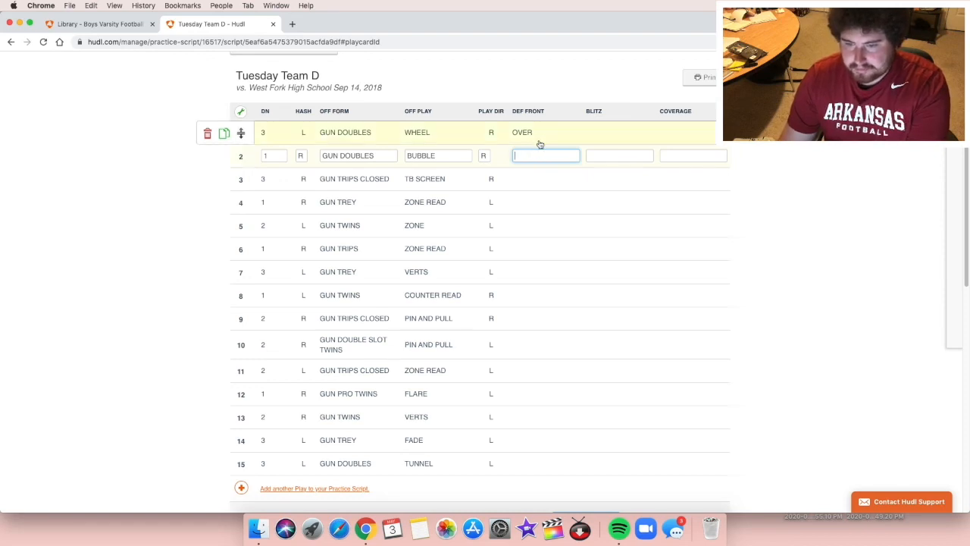
pyautogui.click(531, 132)
pyautogui.click(536, 133)
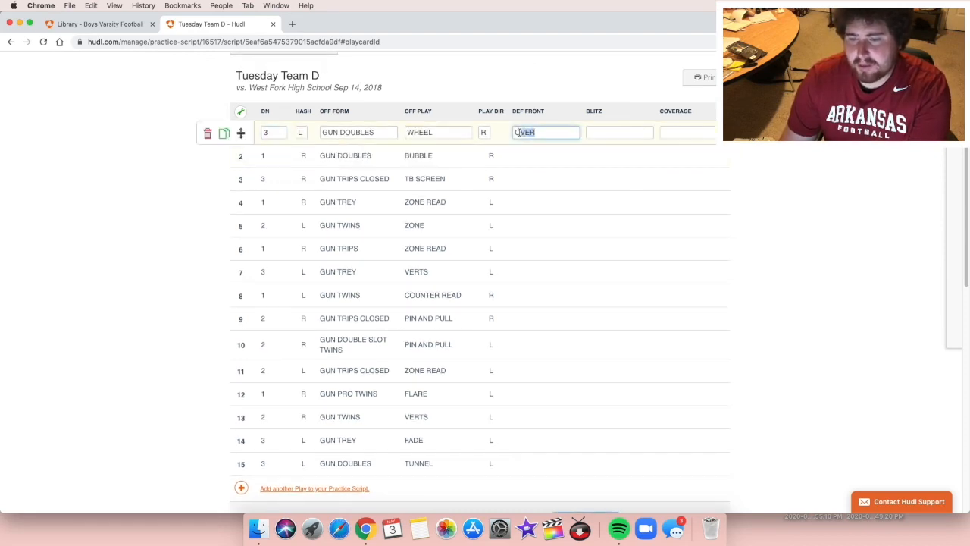
pyautogui.press('BackSpace')
pyautogui.press('BackSpace')
pyautogui.press('BackSpace')
pyautogui.press('BackSpace')
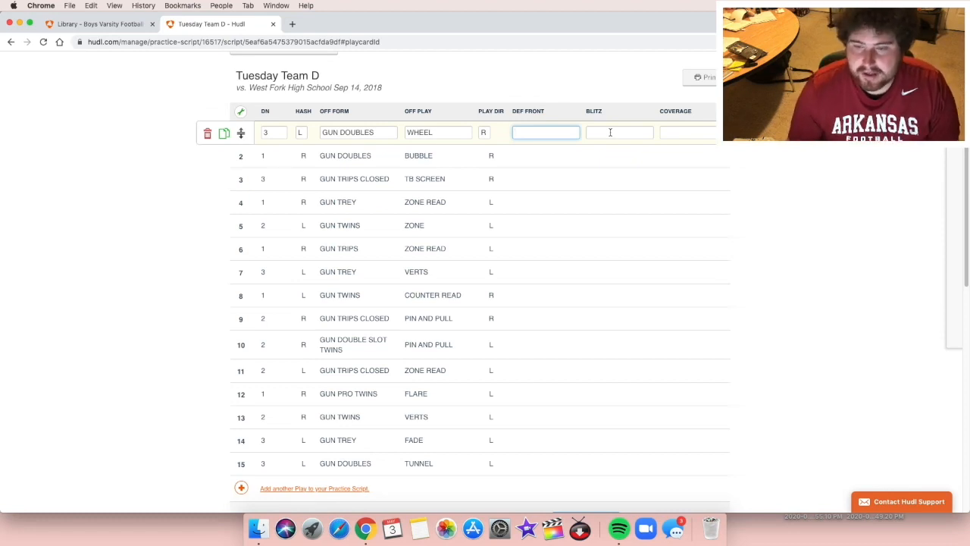
# Step: Check the script's play list down to the option for adding plays from scout playlists
pyautogui.scroll(-1, 610, 132)
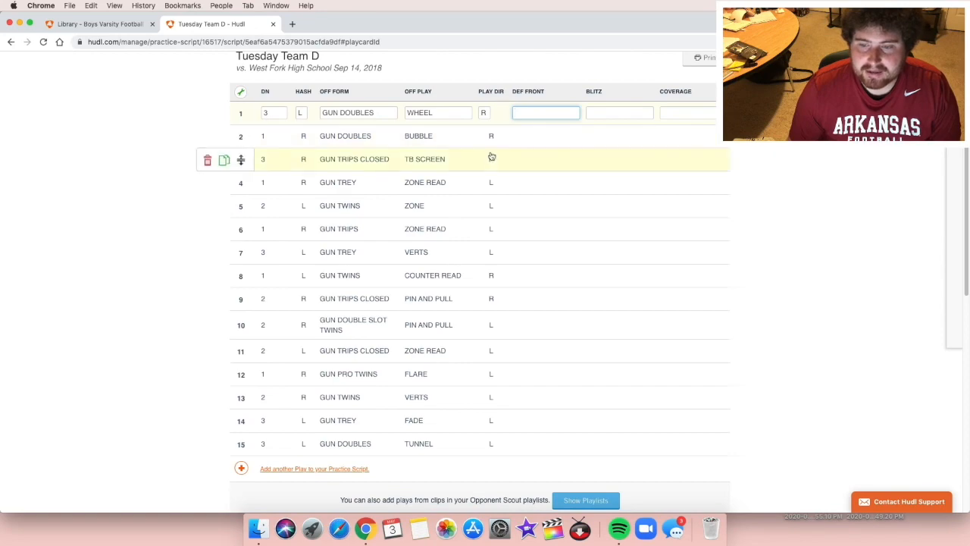
pyautogui.scroll(-3, 489, 141)
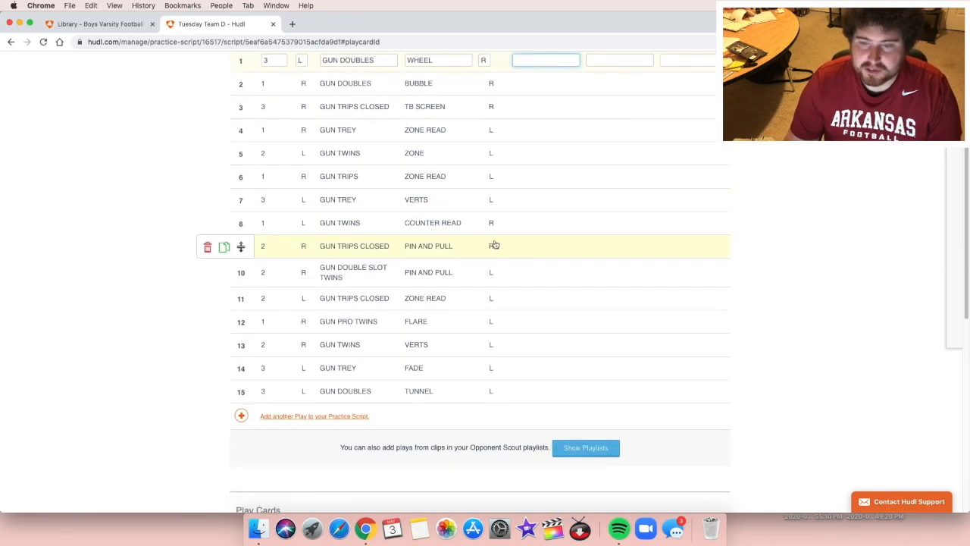
pyautogui.scroll(4, 470, 239)
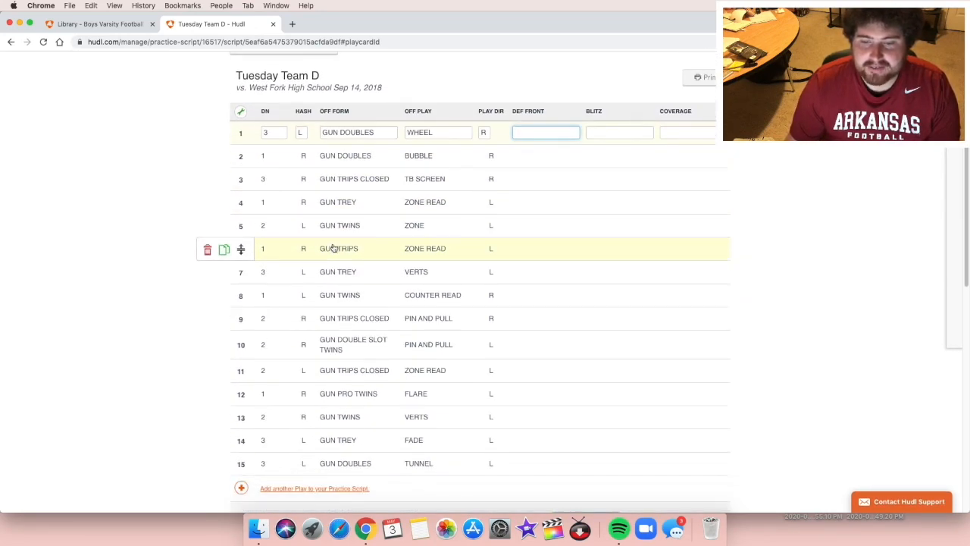
pyautogui.scroll(-3, 334, 248)
pyautogui.scroll(-1, 388, 277)
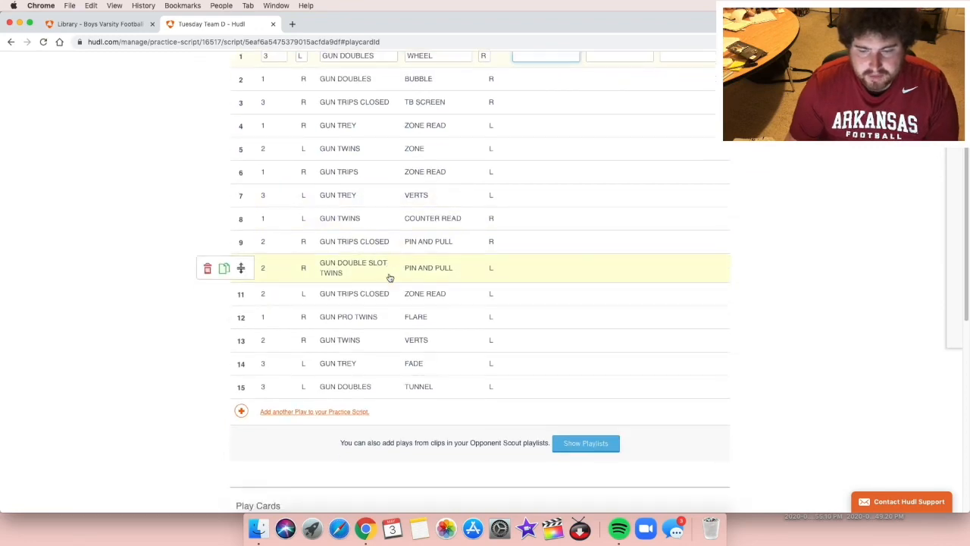
pyautogui.scroll(-1, 388, 277)
pyautogui.scroll(5, 389, 277)
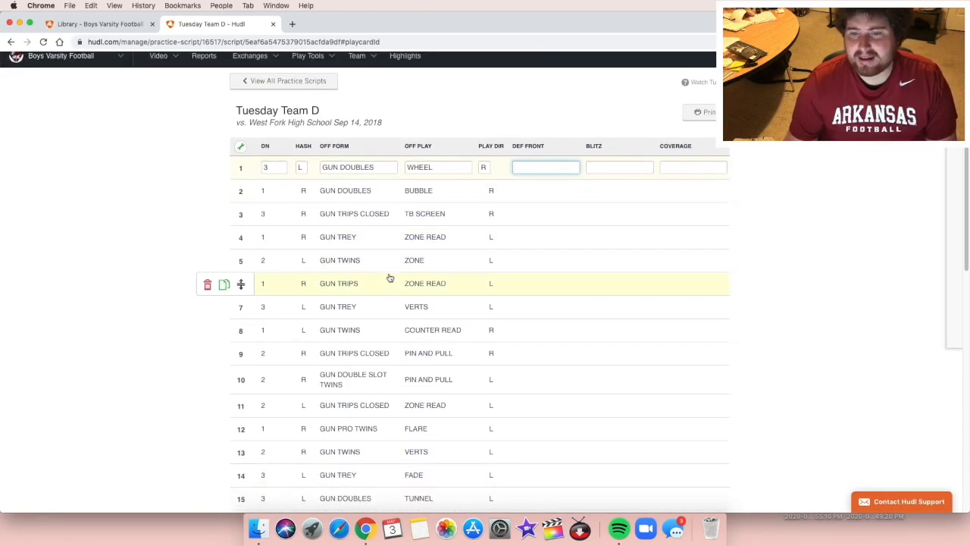
# Step: Add a blank play at the end of the script and open its offensive formation for entry
pyautogui.scroll(-3, 388, 277)
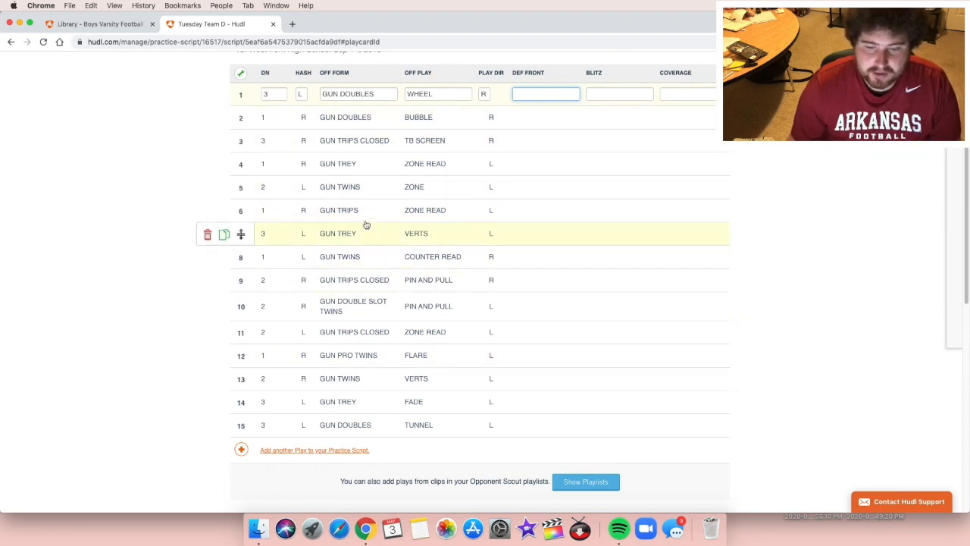
pyautogui.click(338, 450)
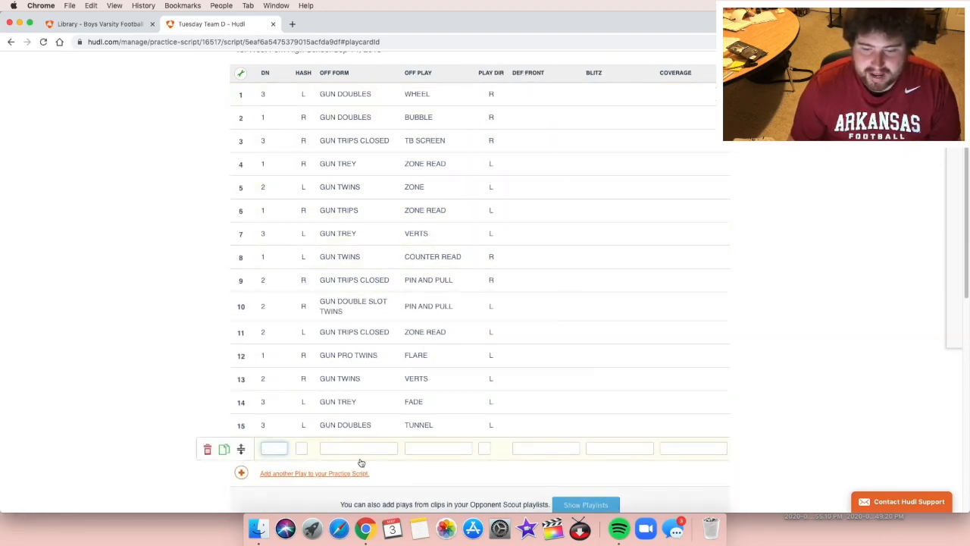
pyautogui.click(357, 445)
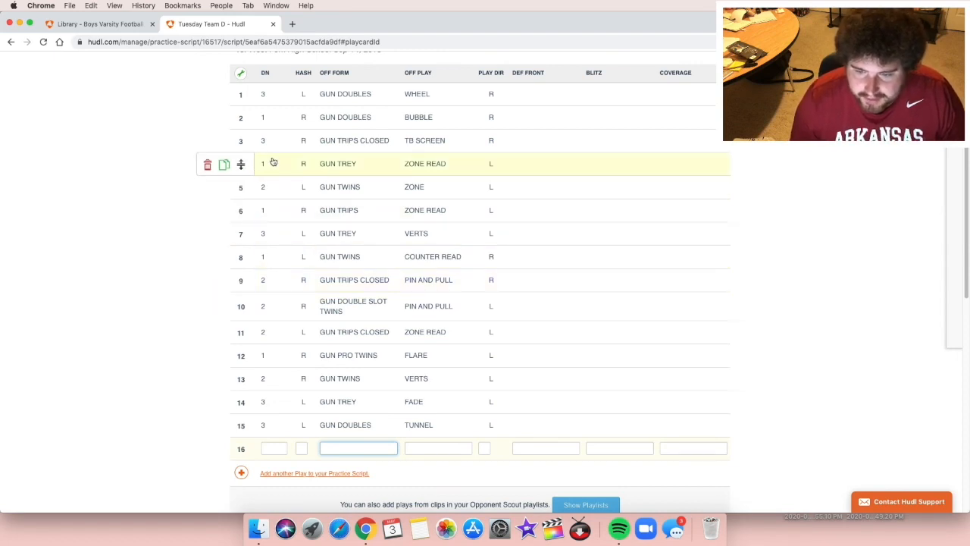
# Step: Duplicate play 4, GUN TREY ZONE READ, and set the copy's play direction to R
pyautogui.click(223, 166)
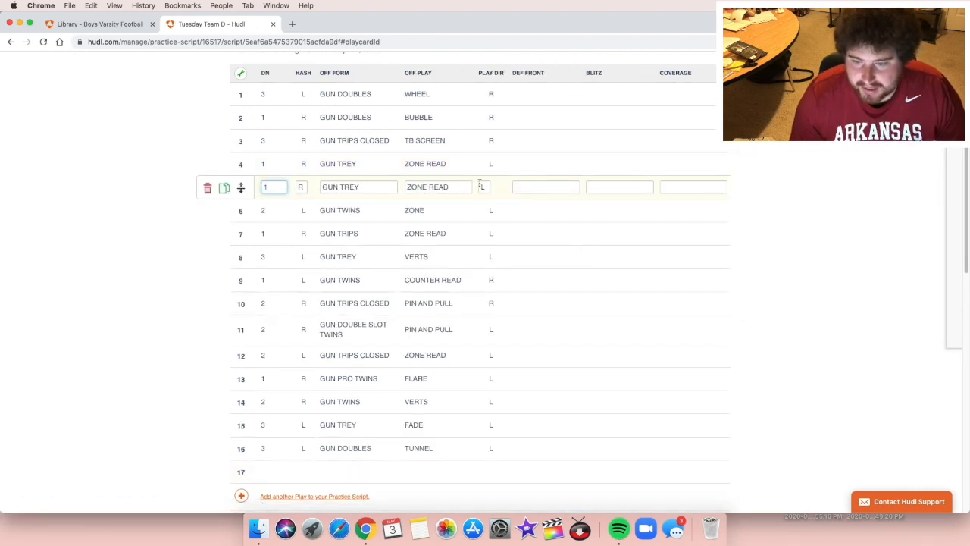
pyautogui.click(485, 187)
pyautogui.press('BackSpace')
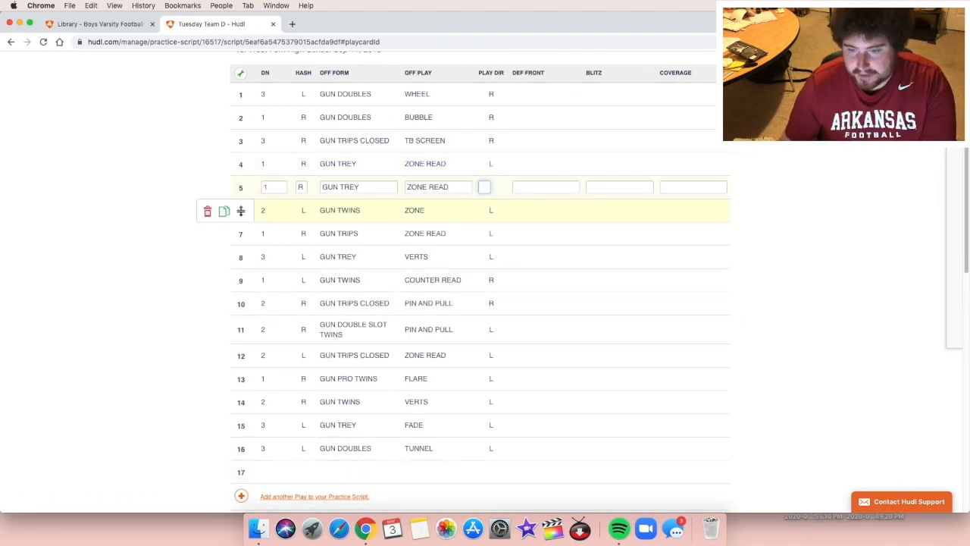
pyautogui.write('R')
pyautogui.click(767, 261)
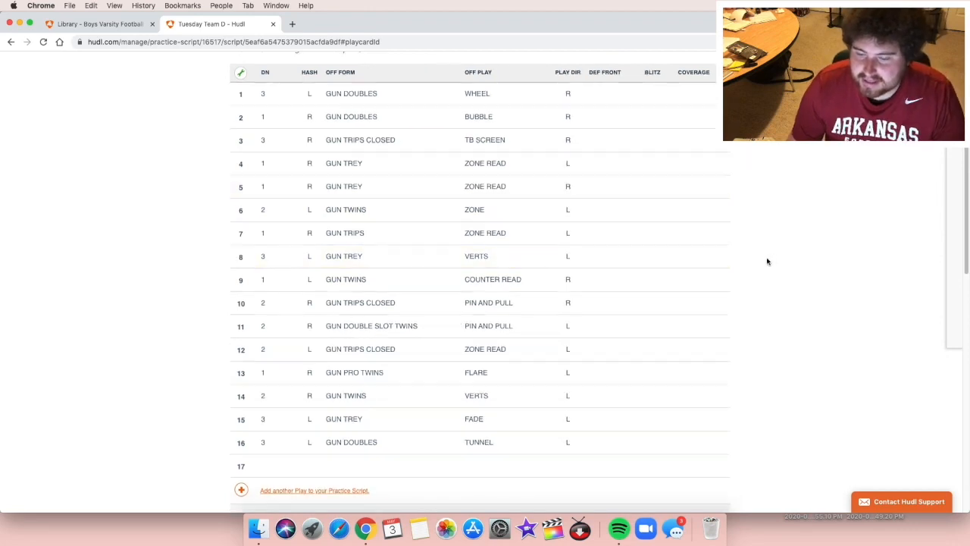
# Step: Look over the script's play cards and open the printing options for Tuesday Team D
pyautogui.scroll(-10, 767, 261)
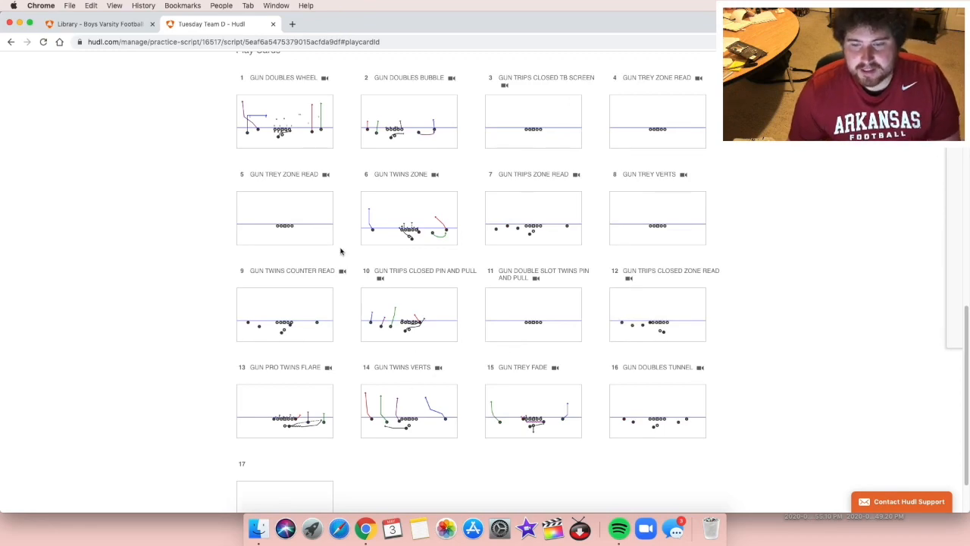
pyautogui.scroll(5, 504, 279)
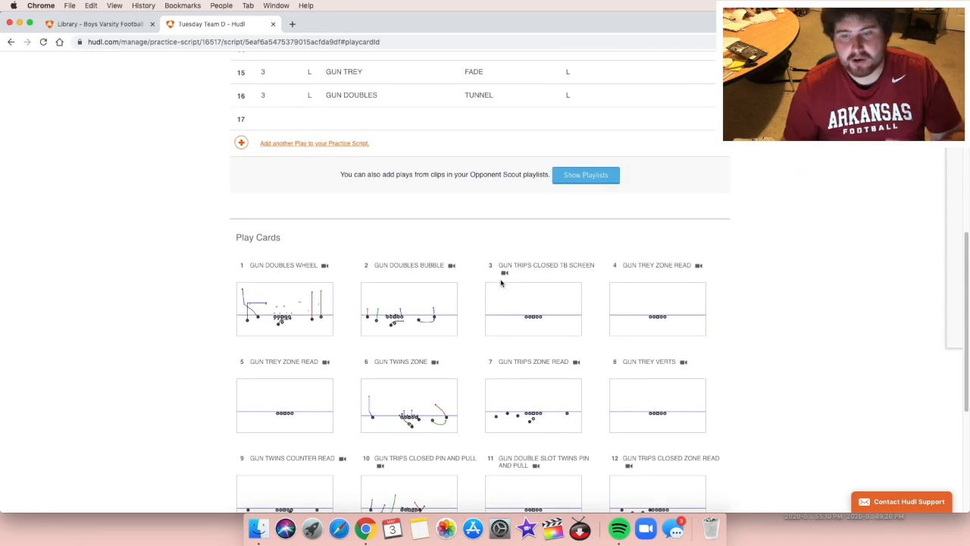
pyautogui.scroll(15, 501, 282)
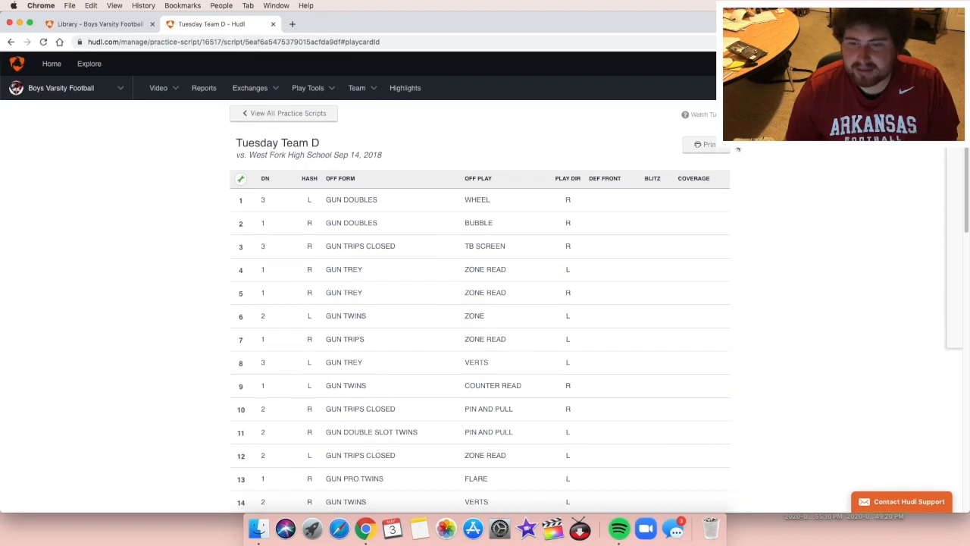
pyautogui.click(708, 145)
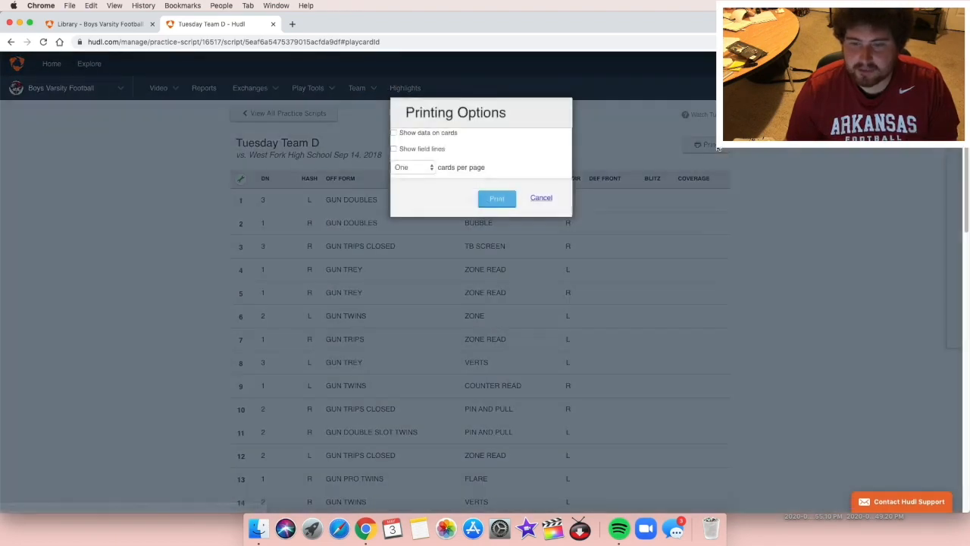
pyautogui.click(422, 167)
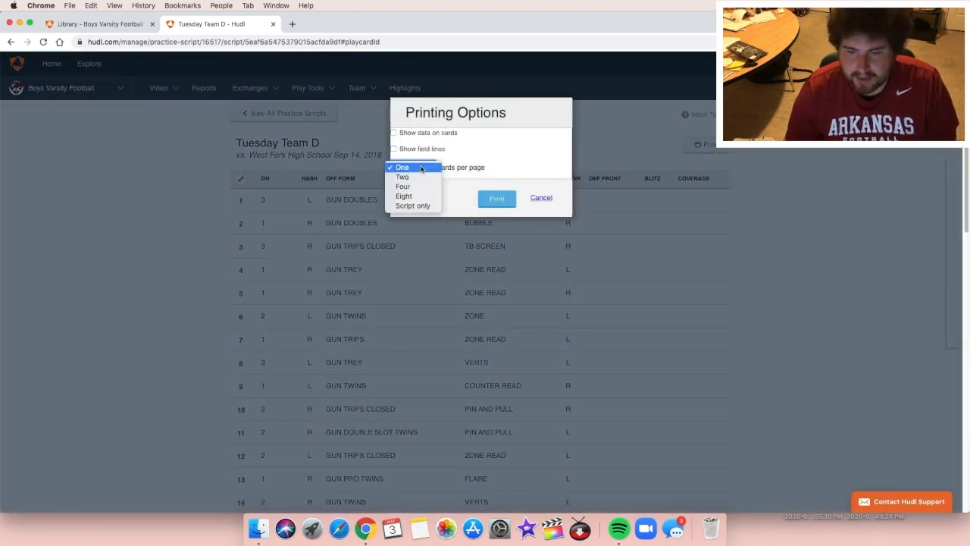
pyautogui.click(424, 206)
pyautogui.click(424, 168)
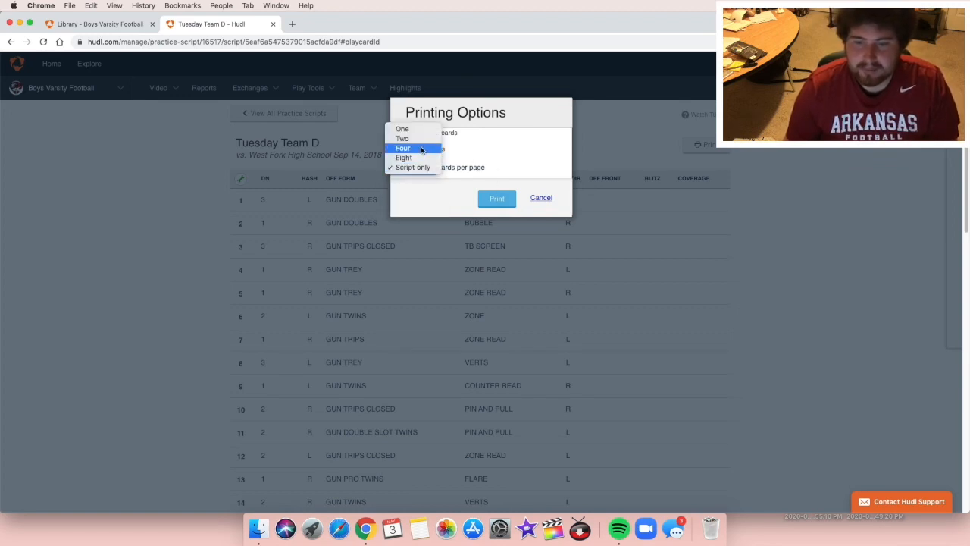
pyautogui.click(419, 129)
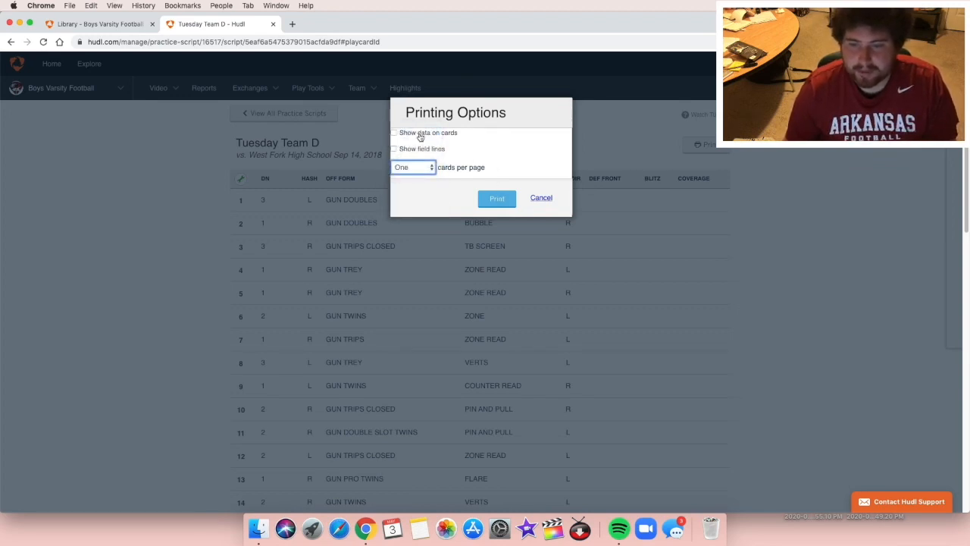
# Step: Generate the printable script at one card per page, with field lines and data shown on the cards
pyautogui.click(393, 149)
pyautogui.click(393, 133)
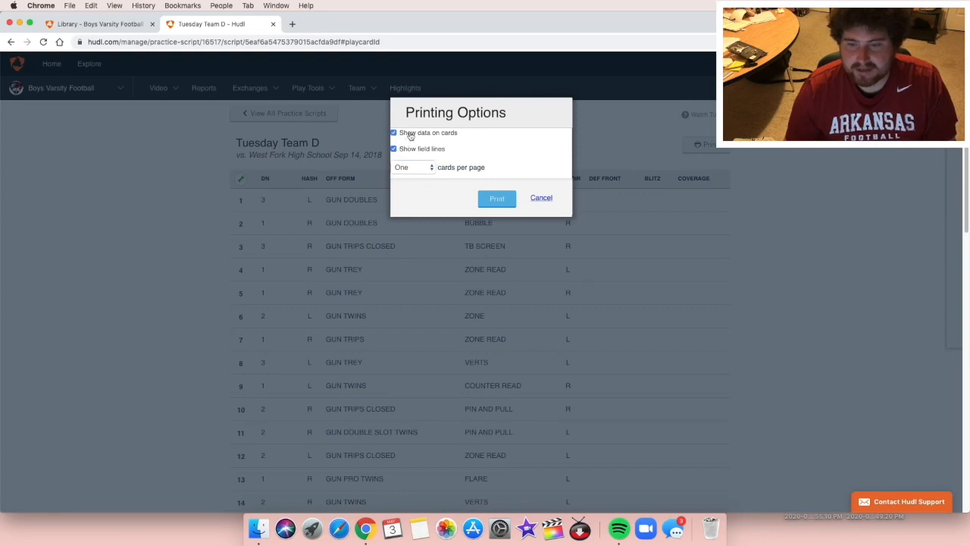
pyautogui.click(496, 199)
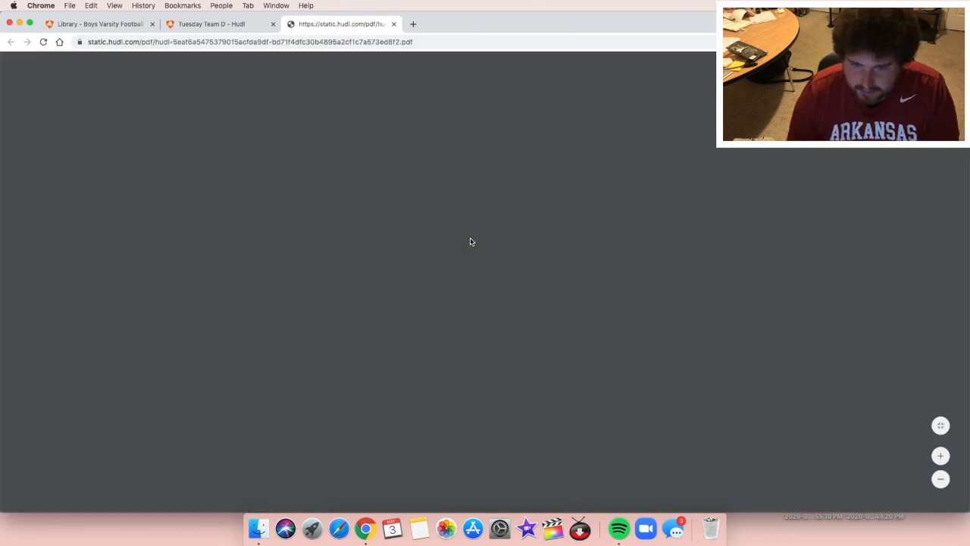
# Step: Examine the generated PDF's script page and its play cards, from GUN DOUBLES WHEEL to GUN TREY ZONE READ
pyautogui.scroll(-10, 469, 241)
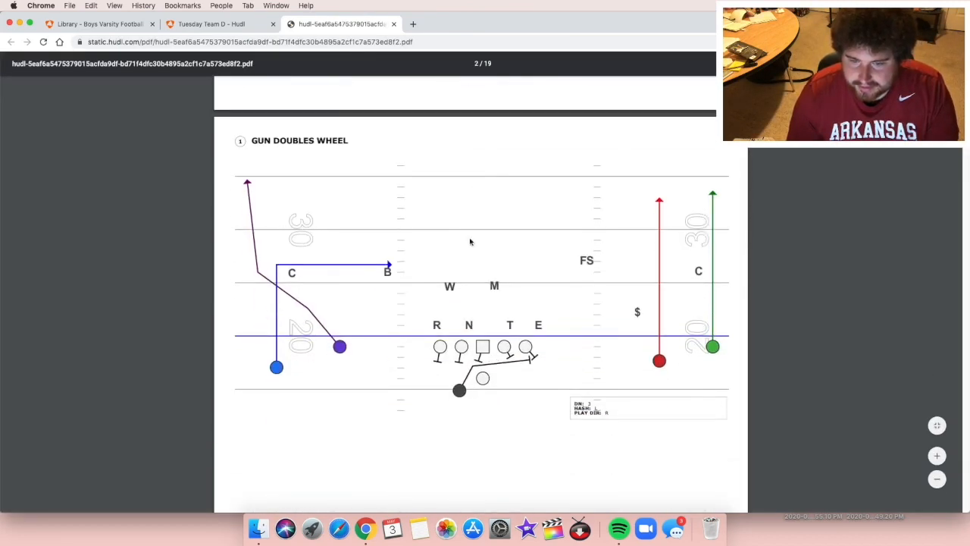
pyautogui.scroll(-1, 470, 241)
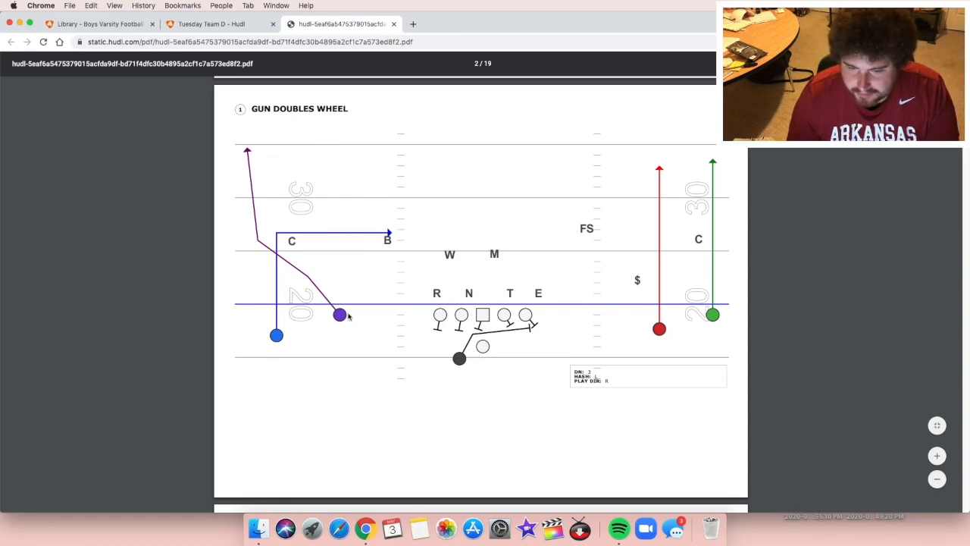
pyautogui.scroll(-8, 382, 288)
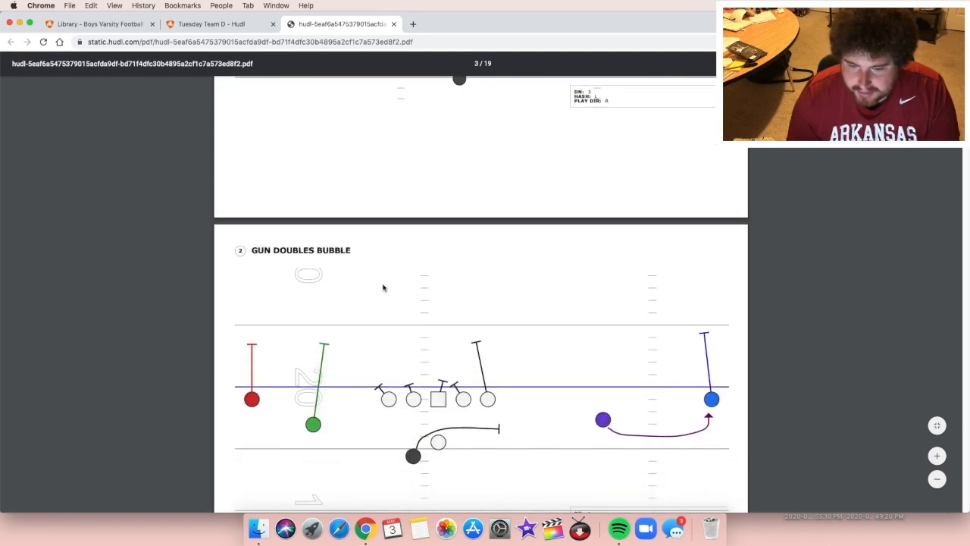
pyautogui.scroll(-4, 383, 288)
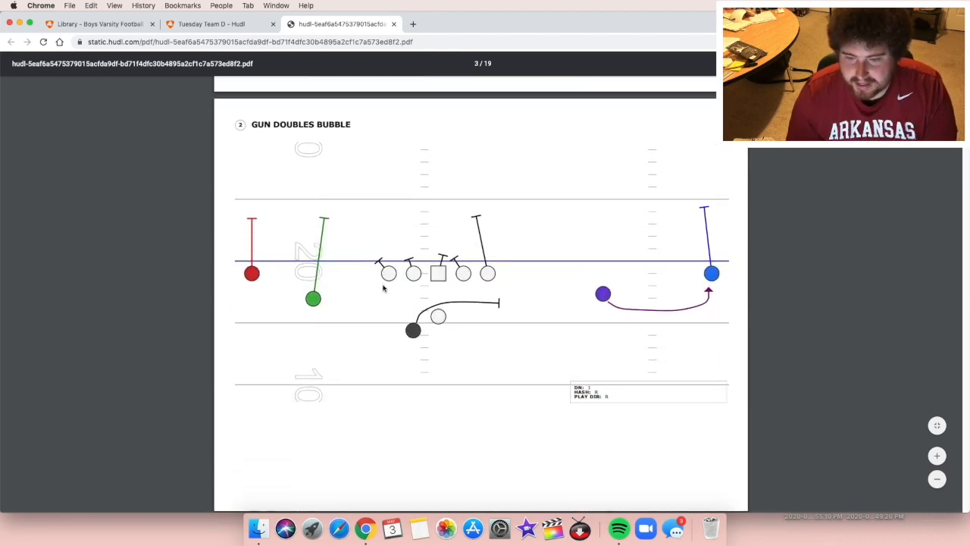
pyautogui.scroll(1, 383, 288)
pyautogui.scroll(10, 423, 296)
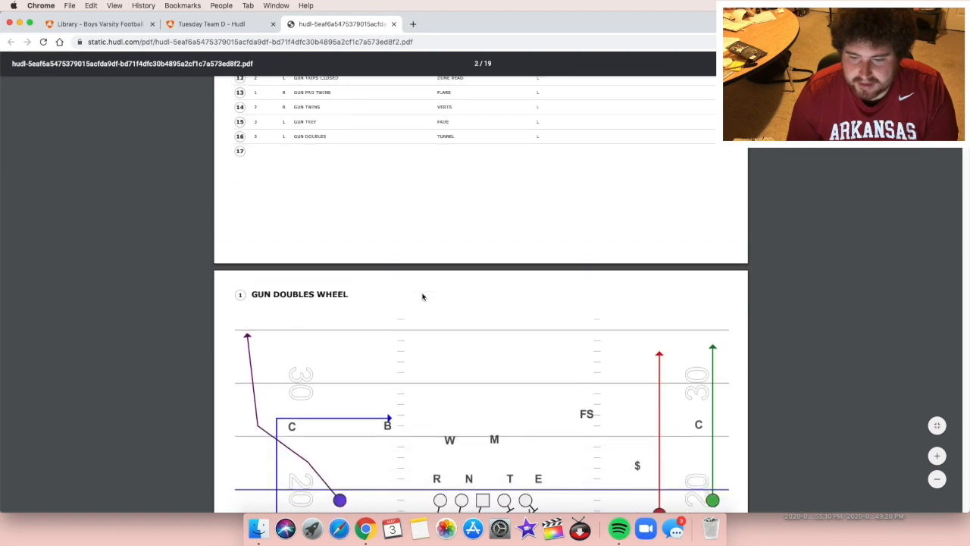
pyautogui.scroll(-6, 423, 296)
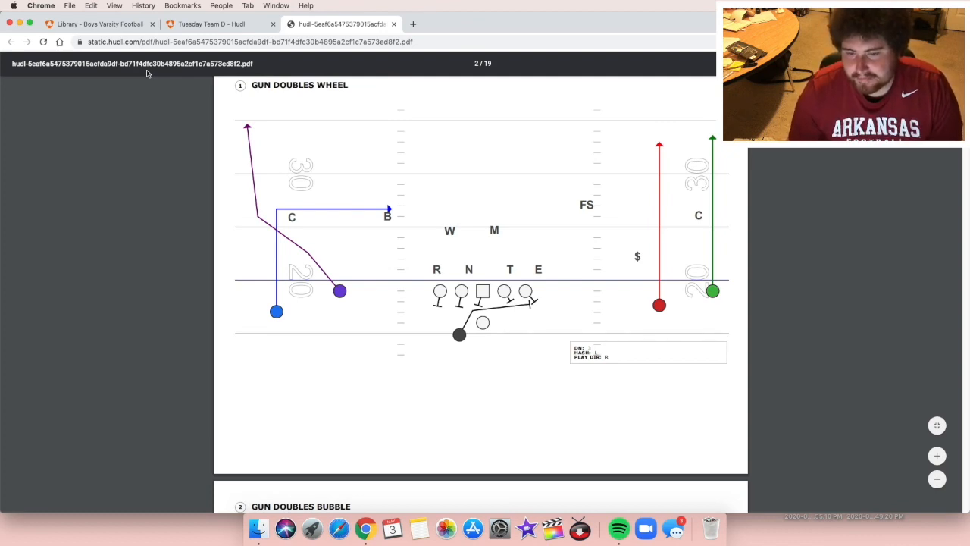
pyautogui.scroll(-5, 347, 195)
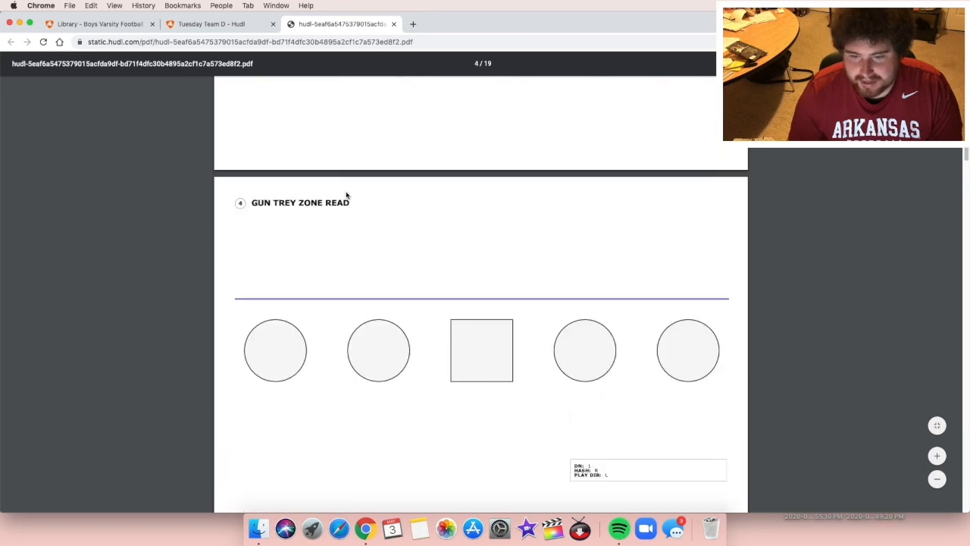
pyautogui.scroll(10, 347, 195)
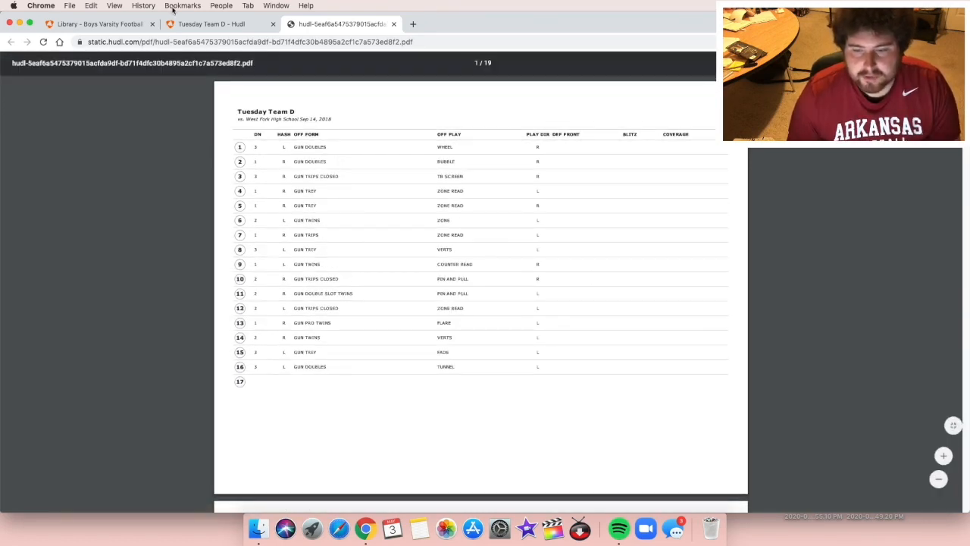
# Step: Return to the Tuesday Team D script and look over its play list
pyautogui.click(194, 24)
pyautogui.scroll(-5, 313, 138)
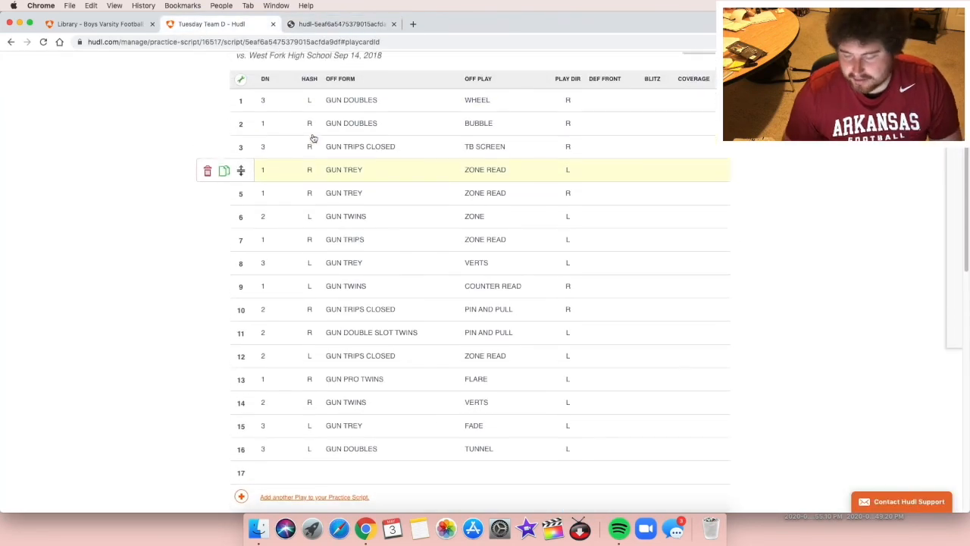
pyautogui.scroll(1, 313, 138)
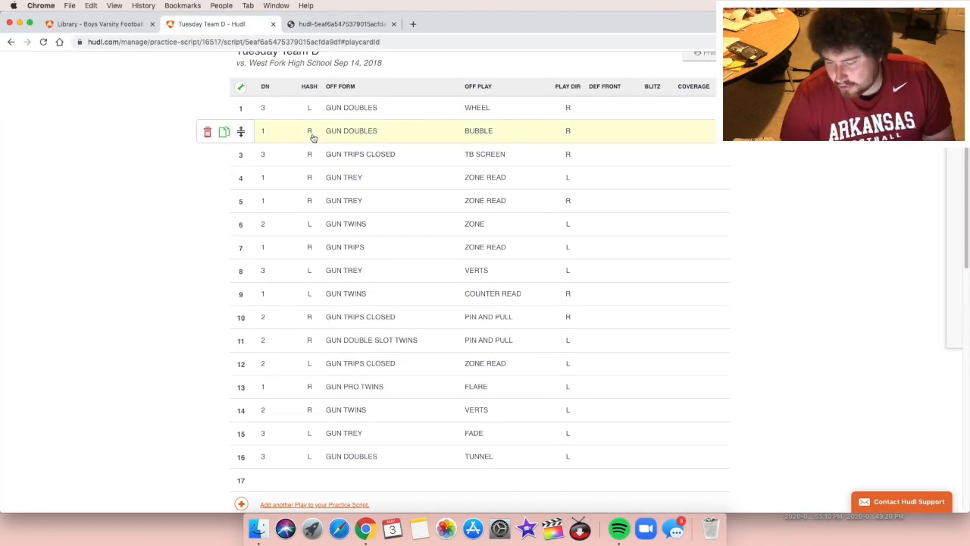